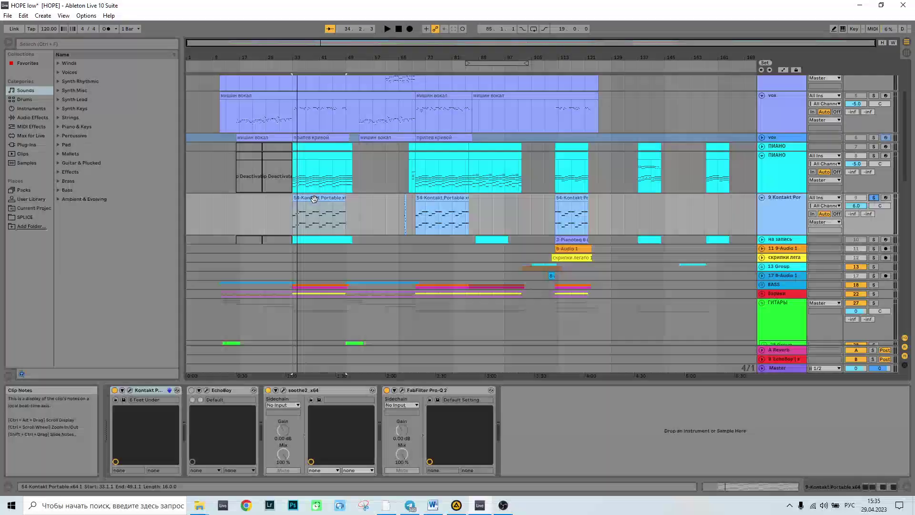
Open the first MIDI clip of the 9 Kontakt Portable track in an enlarged note editor and examine its notes during playback
click(314, 199)
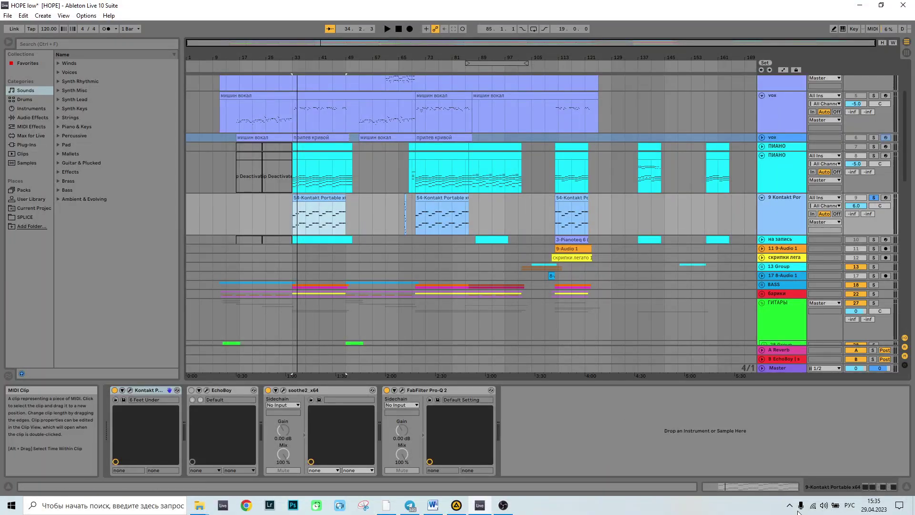
click(776, 488)
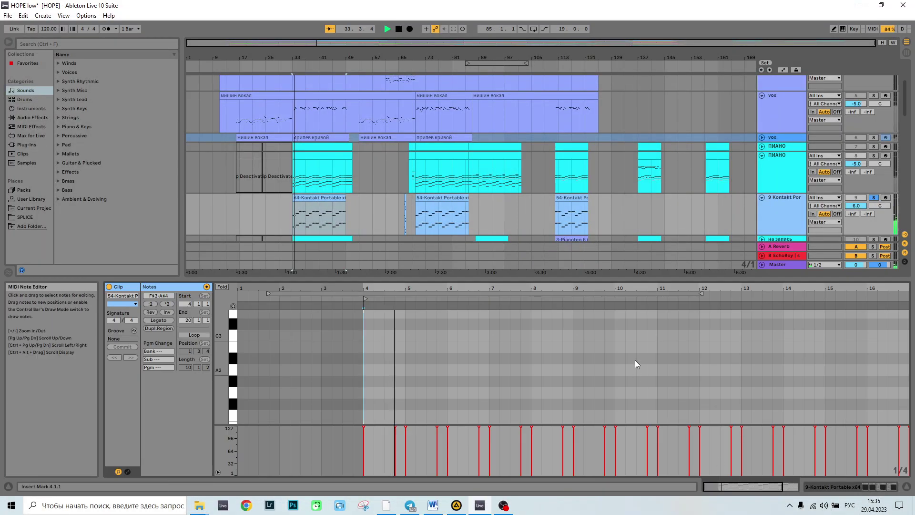
scroll(623, 266, down, 5)
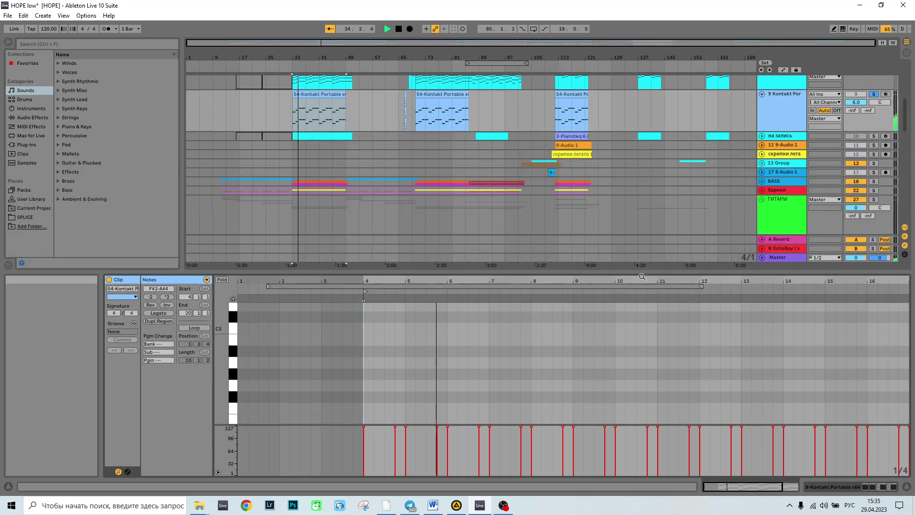
scroll(642, 353, down, 6)
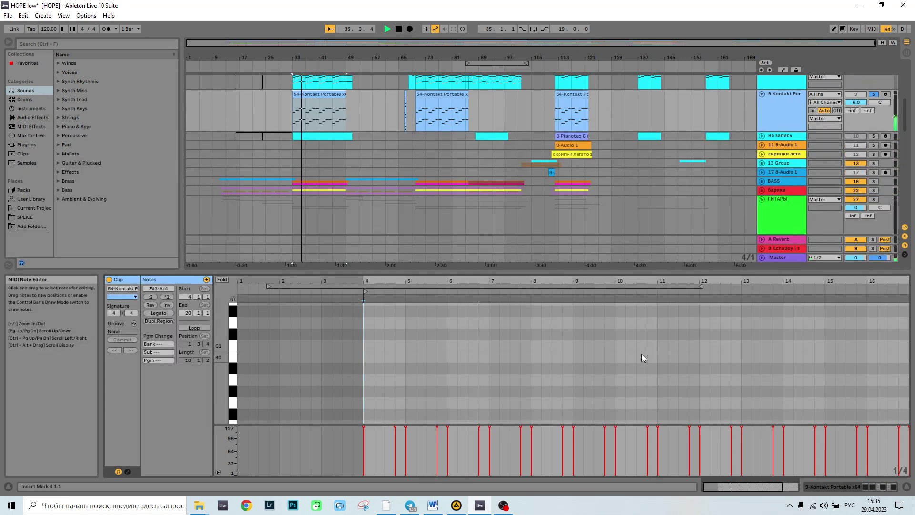
scroll(640, 359, up, 8)
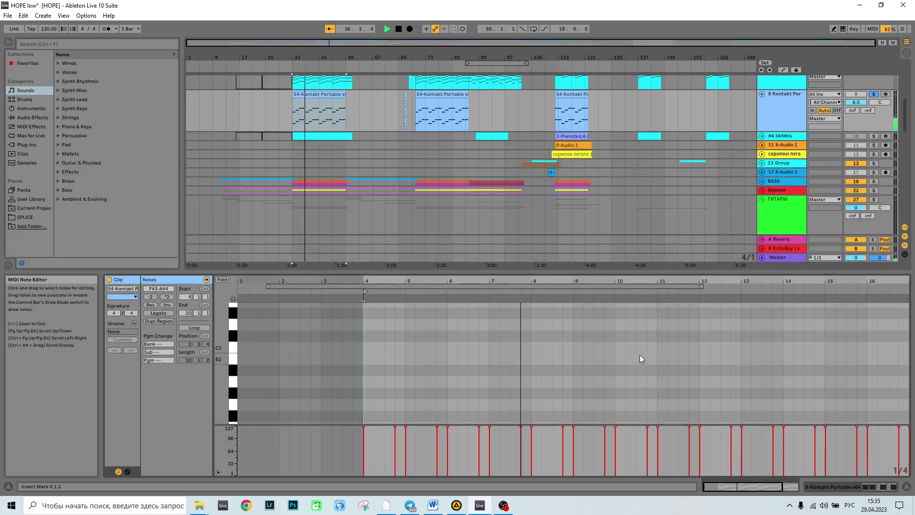
drag(620, 271, 615, 122)
scroll(699, 268, up, 4)
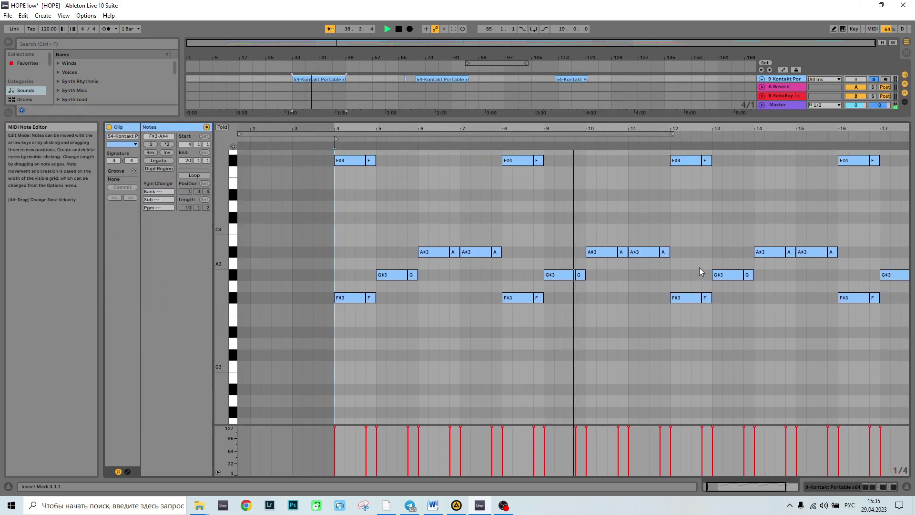
scroll(699, 267, up, 2)
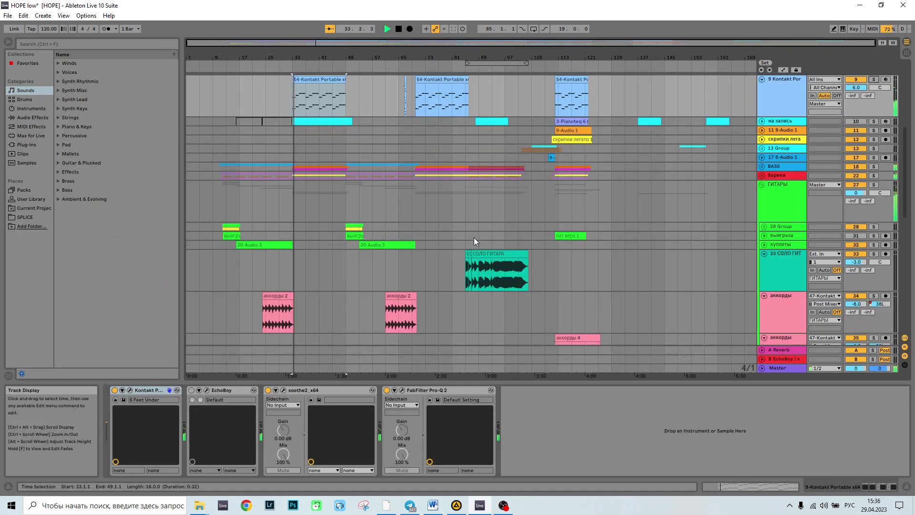
Select the short Kontakt Portable clip just before bar 67 and play it
scroll(525, 242, up, 5)
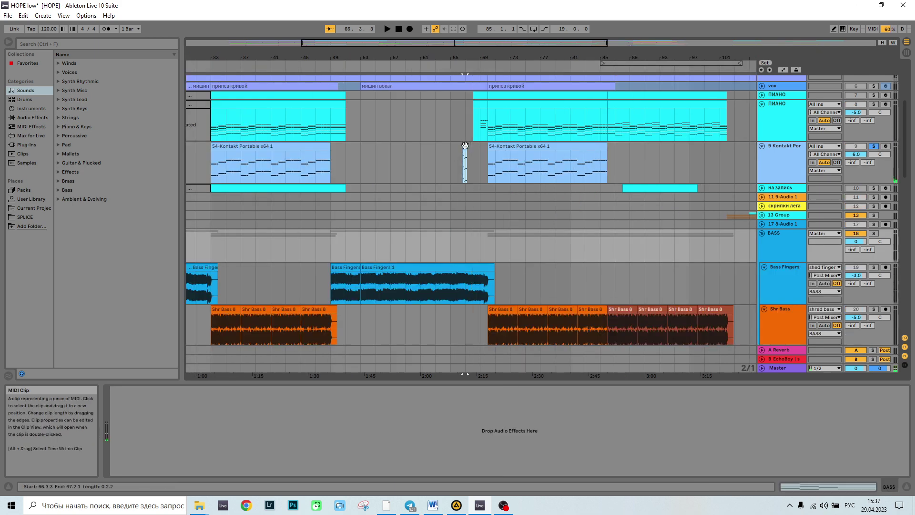
click(466, 144)
key(space)
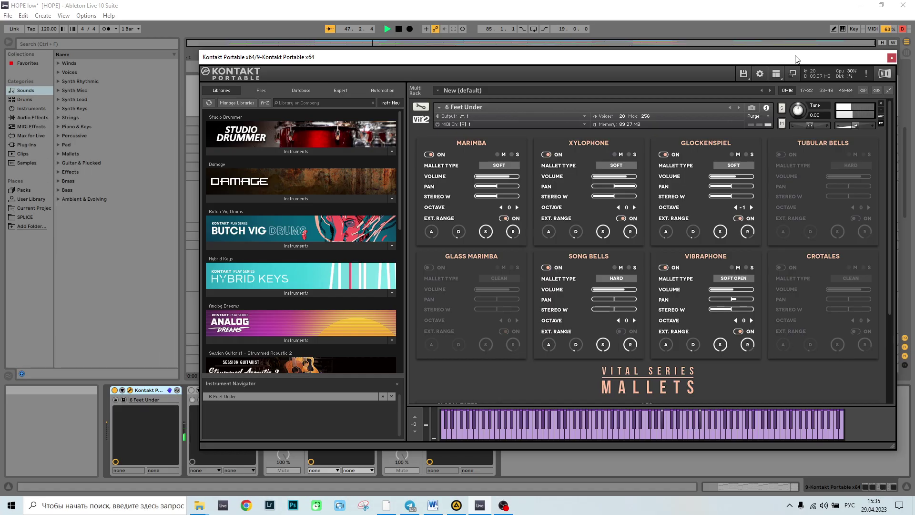
Review the Kontakt, soothe2 and FabFilter Pro-Q 2 plug-in windows on the 9 Kontakt Portable track
drag(796, 60, 661, 48)
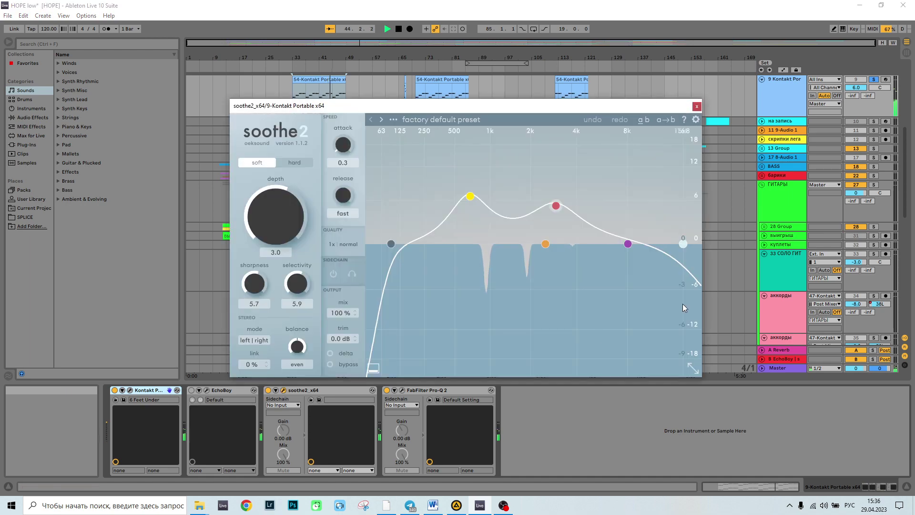
click(696, 107)
click(403, 391)
click(402, 390)
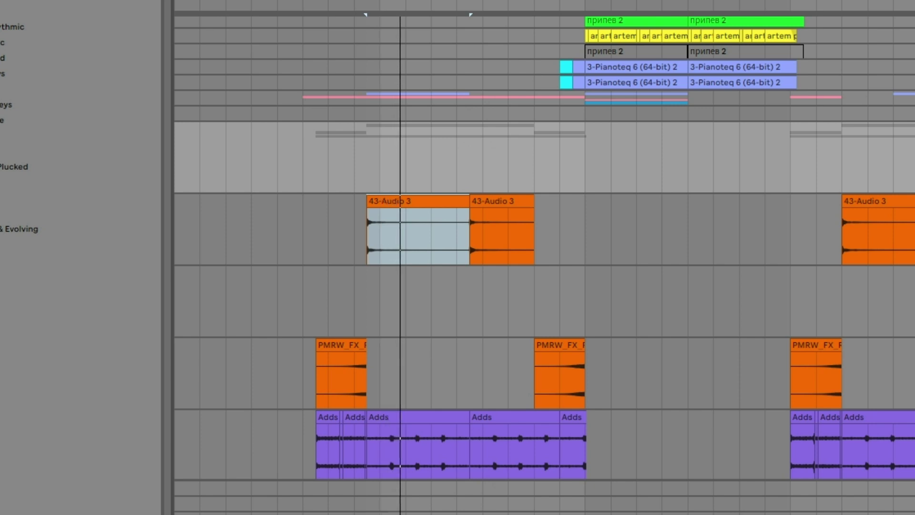
Solo the first аккорды guitar track (34) and close its Guitar Rig 6 window
click(608, 236)
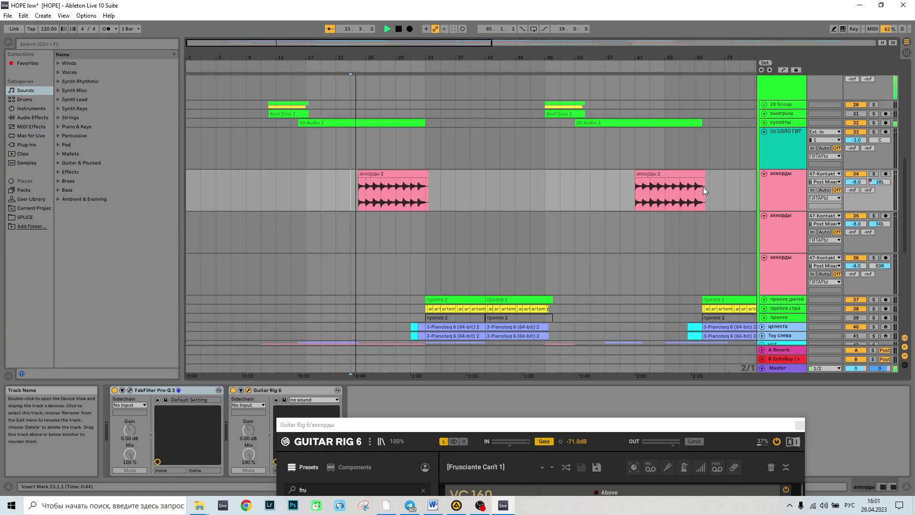
click(874, 174)
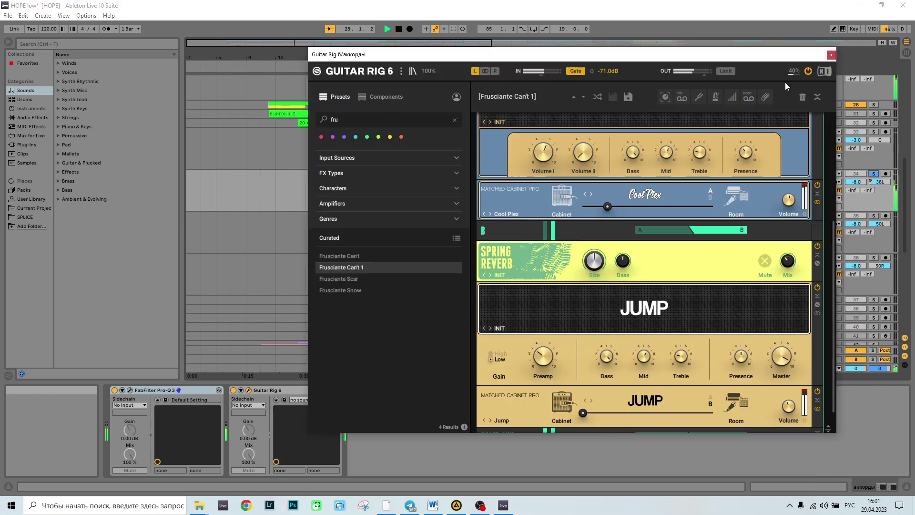
click(831, 54)
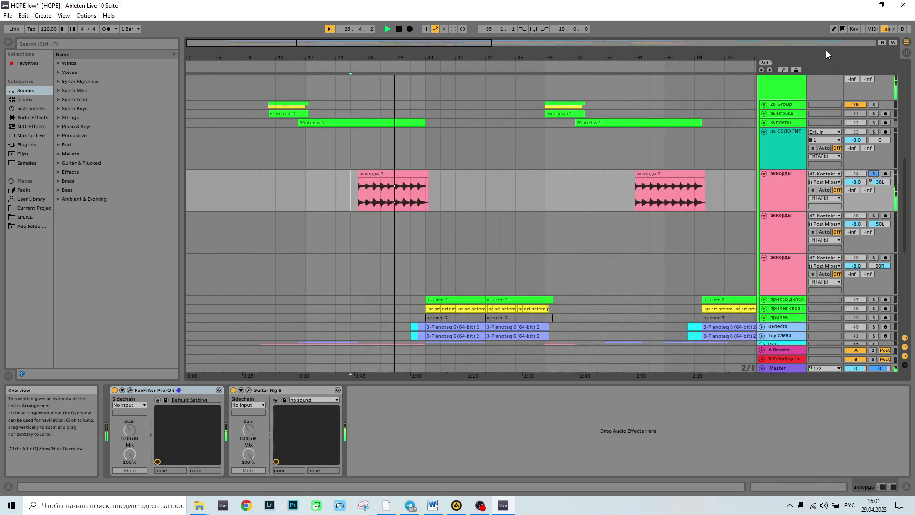
click(785, 69)
ctrl+scroll(375, 207, up, 6)
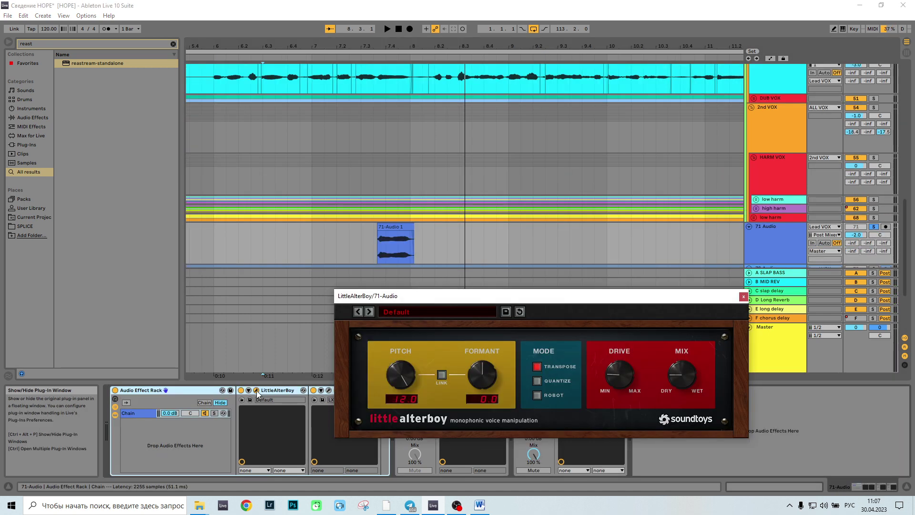
Inspect the FabFilter Pro-R plug-in in the 71 Audio track's effect rack
click(329, 390)
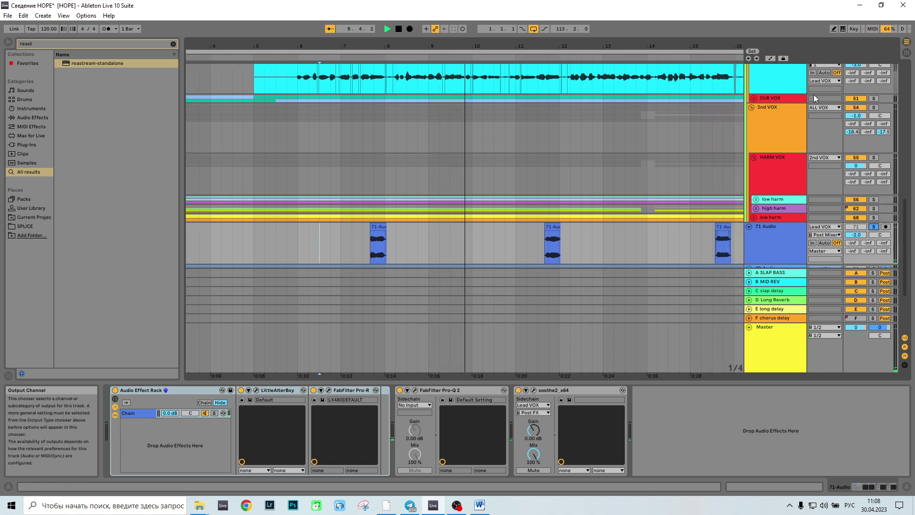
scroll(814, 94, up, 2)
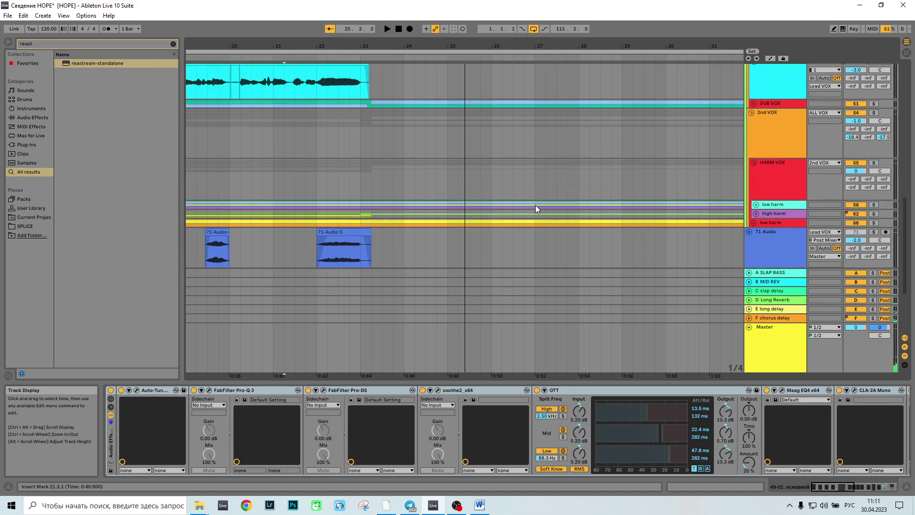
Play back the 72 Audio track's vocal effect clips from bar 21
scroll(536, 205, down, 5)
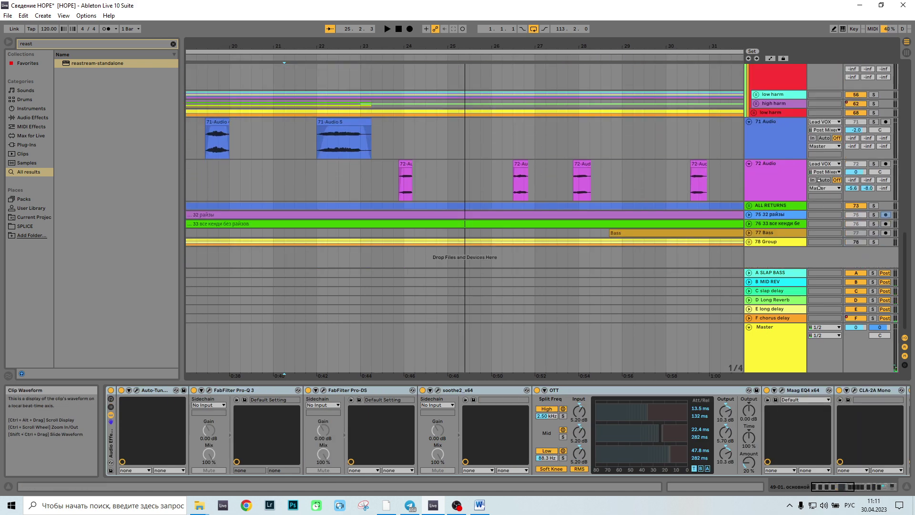
key(space)
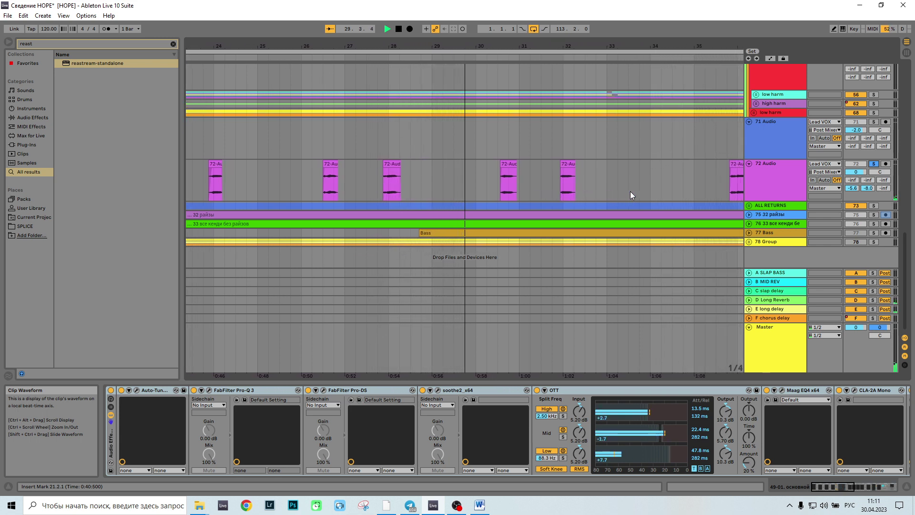
scroll(712, 190, up, 10)
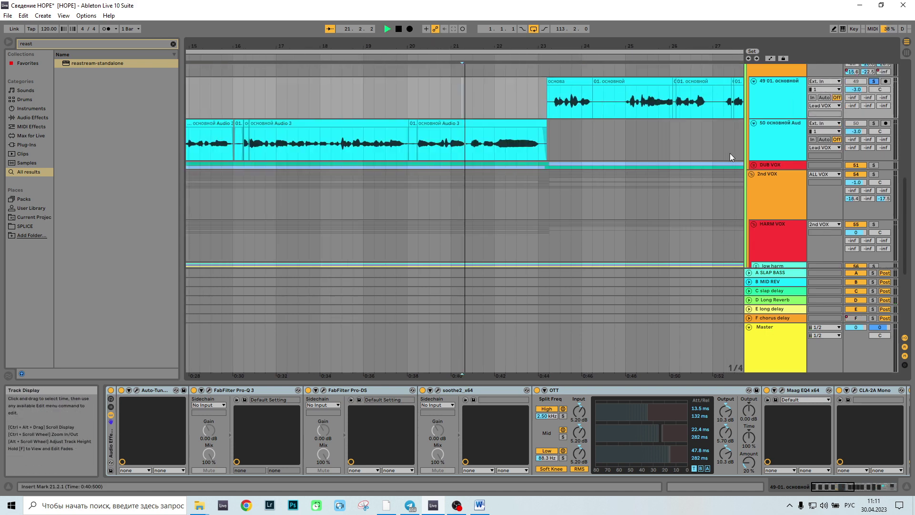
Open the FabFilter Pro-R reverb on the 2nd VOX group and examine its settings during playback
scroll(684, 193, down, 10)
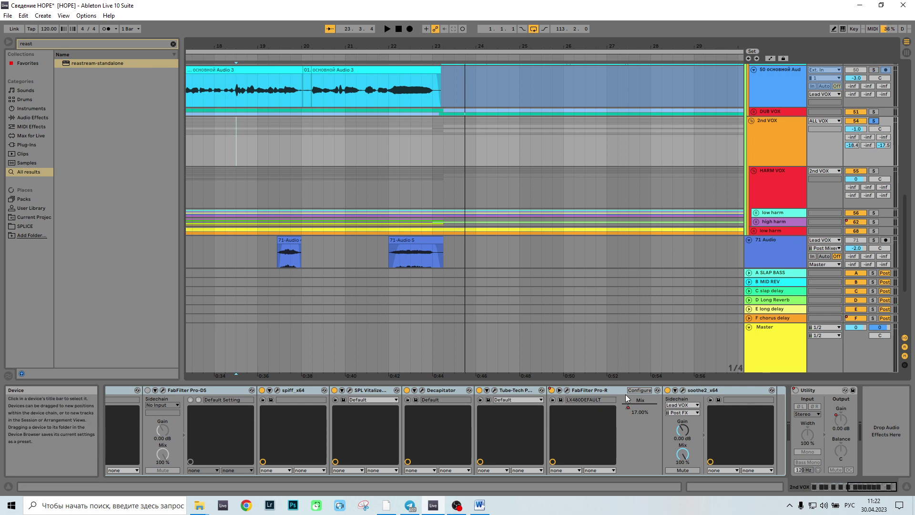
click(568, 391)
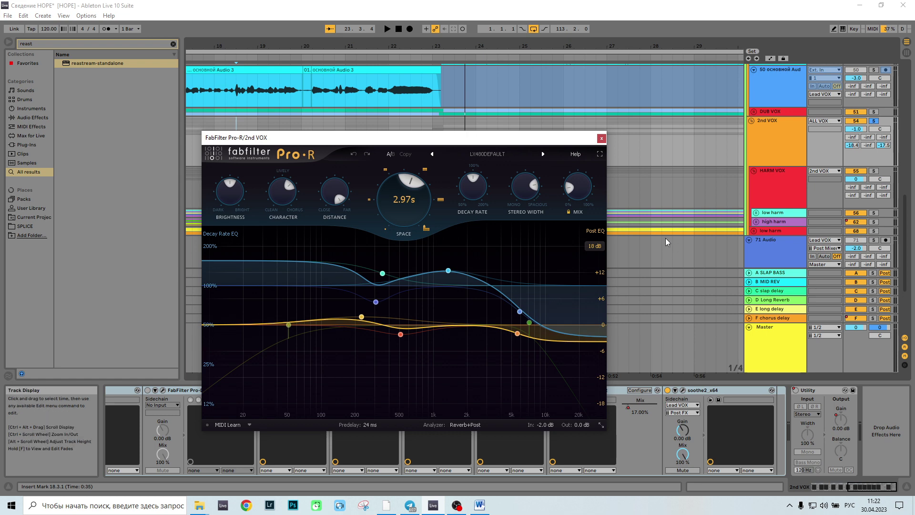
key(space)
drag(492, 138, 423, 114)
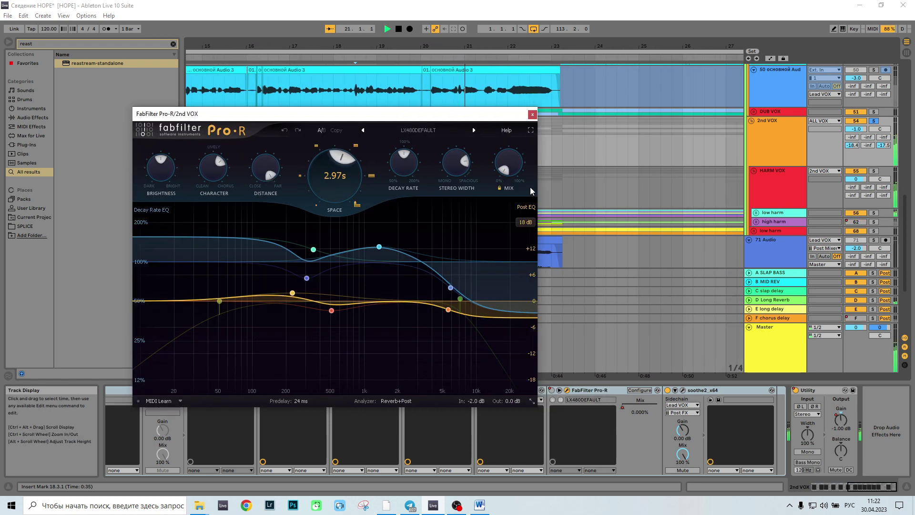
drag(531, 182, 522, 178)
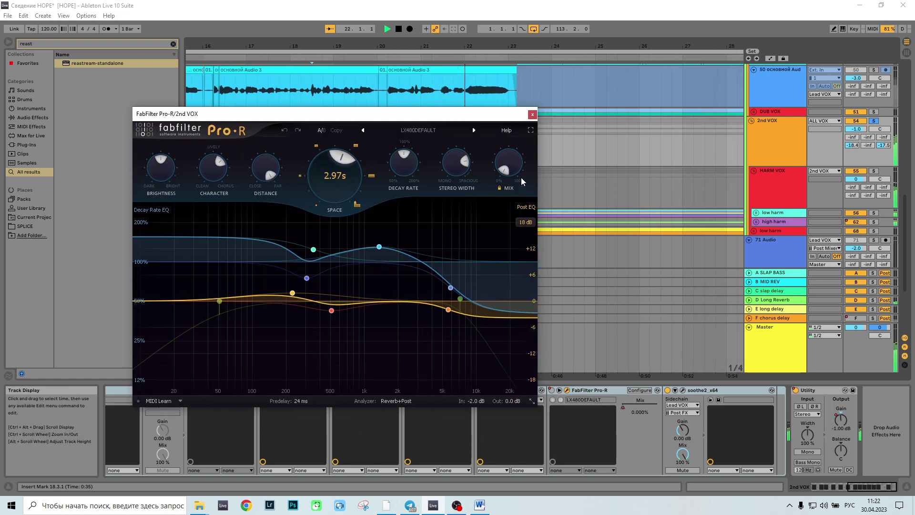
Solo the Lead VOX group, switch the solo to the whole ALL VOX group, and start playback
scroll(522, 178, up, 8)
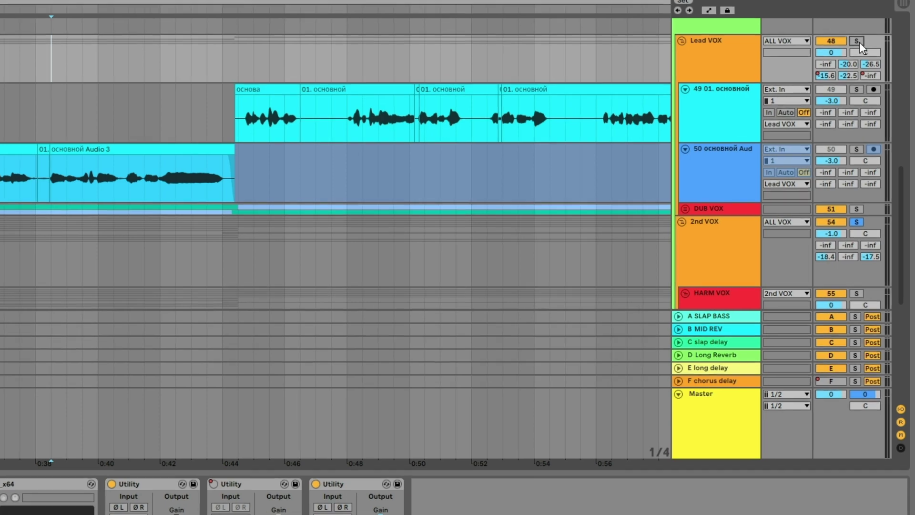
click(856, 41)
scroll(857, 36, up, 4)
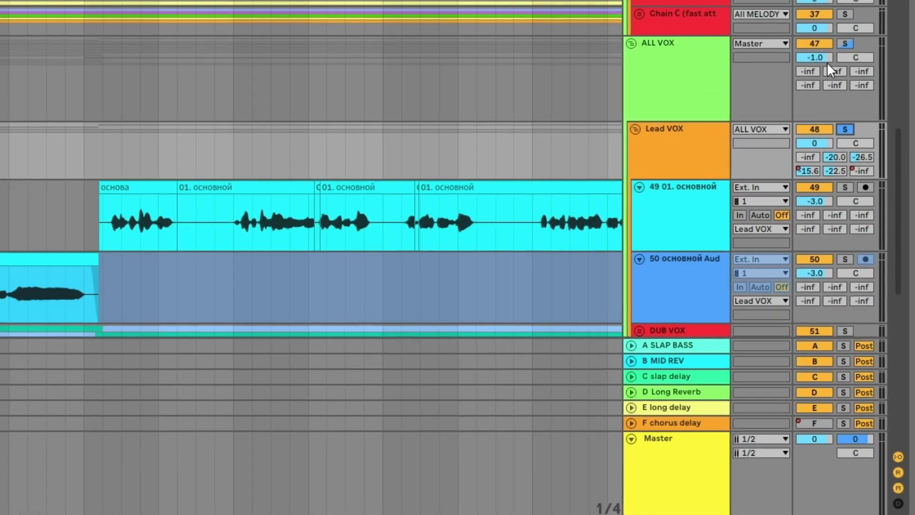
click(845, 44)
key(space)
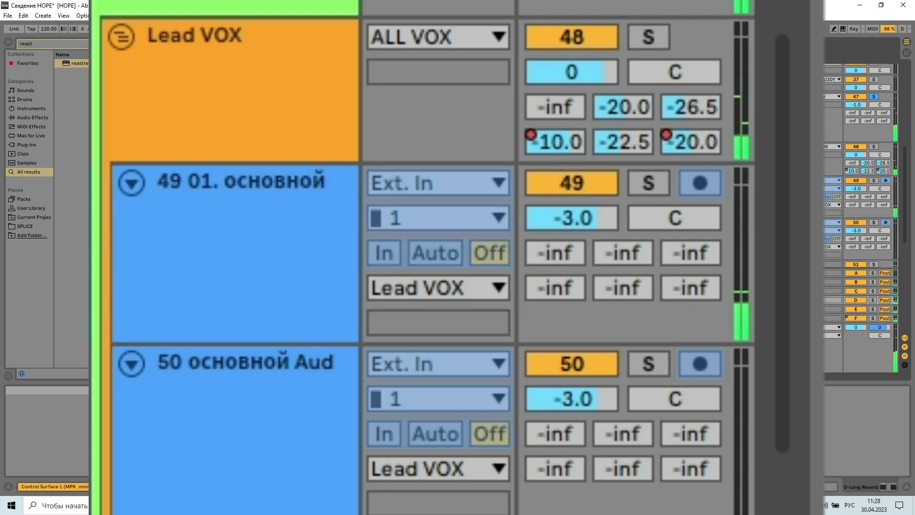
Inspect ValhallaVintageVerb on the D Long Reverb return and H-Delay Stereo on the F chorus delay return
click(130, 390)
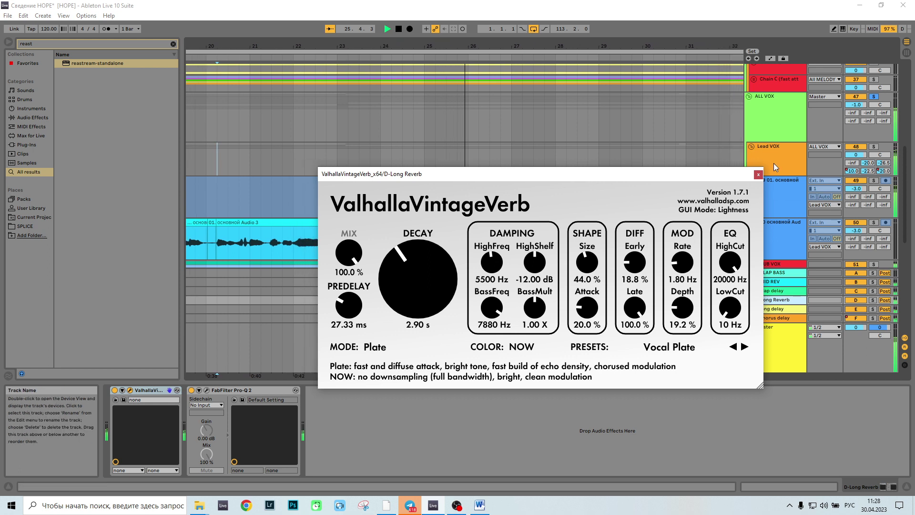
click(758, 176)
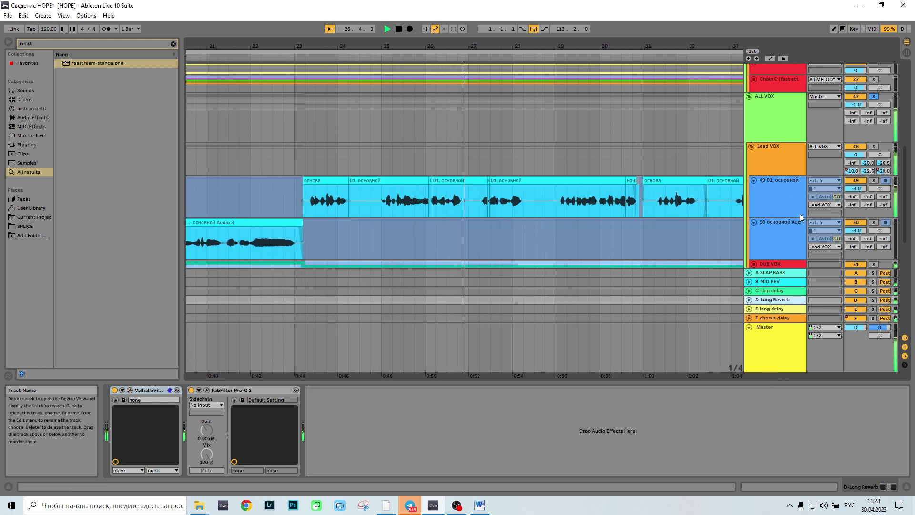
click(791, 317)
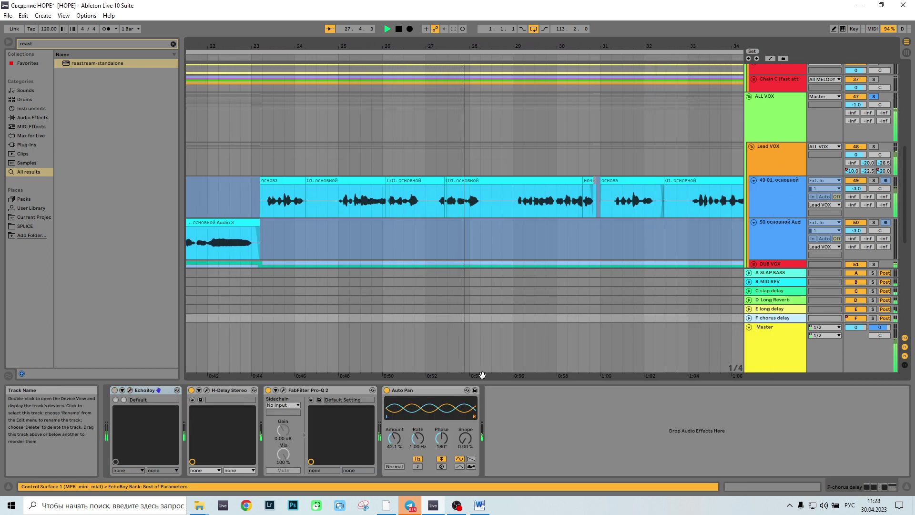
click(206, 390)
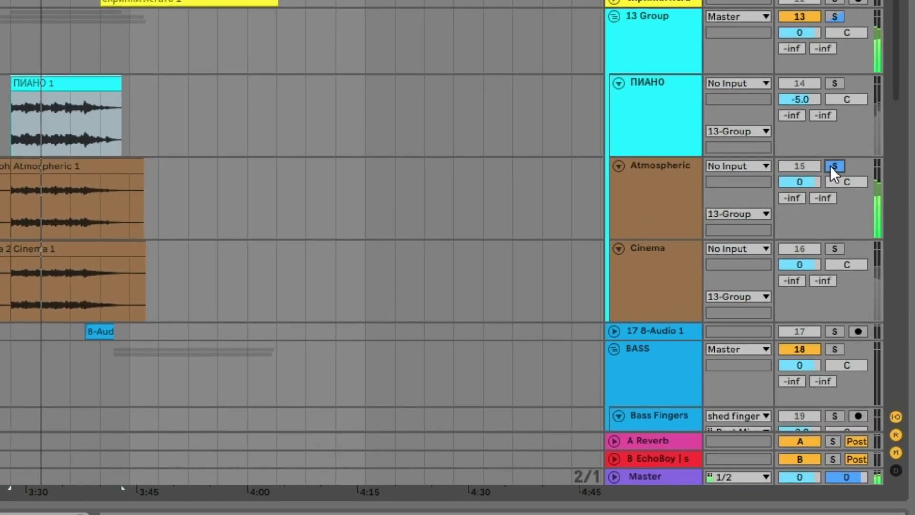
Audition the Cinema layer of 13 Group in solo, and switch the solo back to the whole group
click(690, 25)
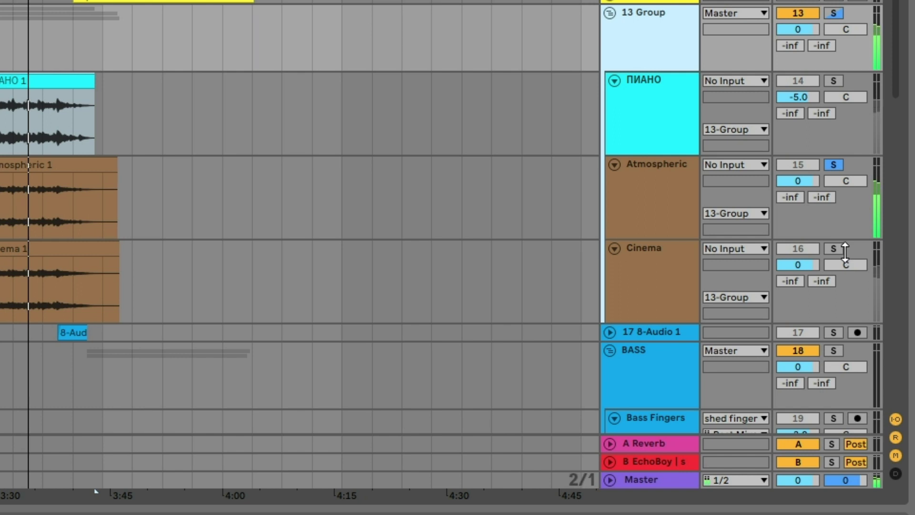
click(830, 247)
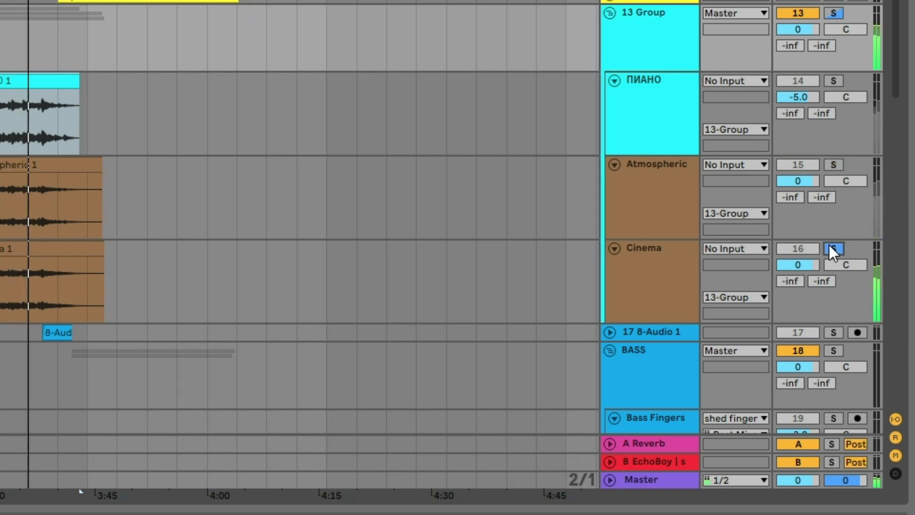
click(653, 277)
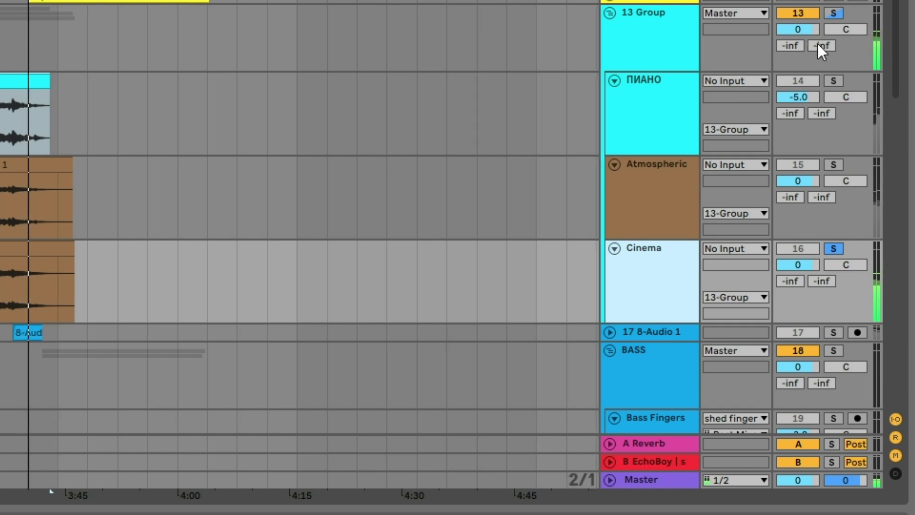
click(839, 19)
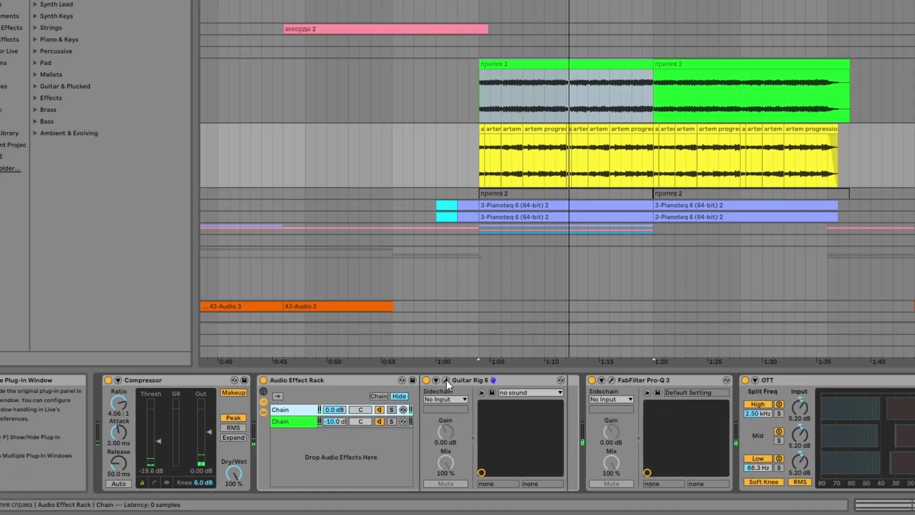
Audition each chain of the guitar's Audio Effect Rack in solo and compare their Chicago Sultans and Andy in a bottle presets
click(346, 411)
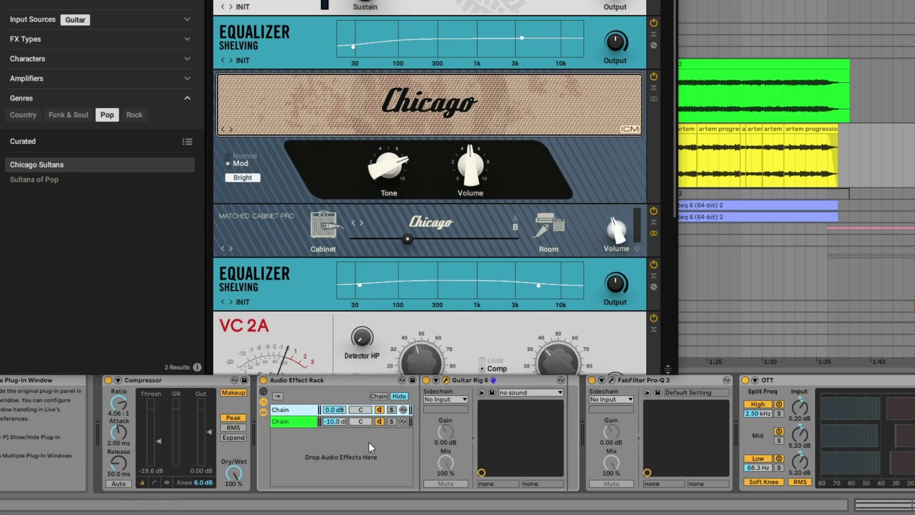
click(392, 410)
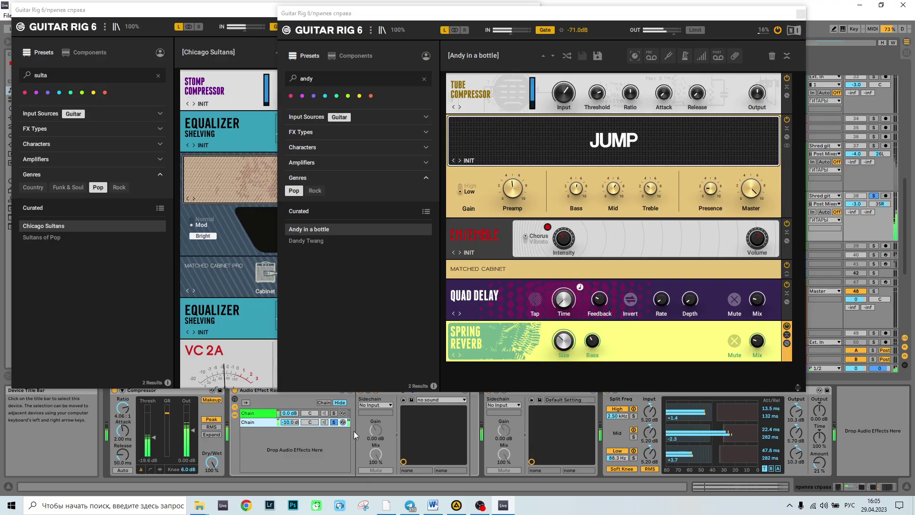
click(333, 413)
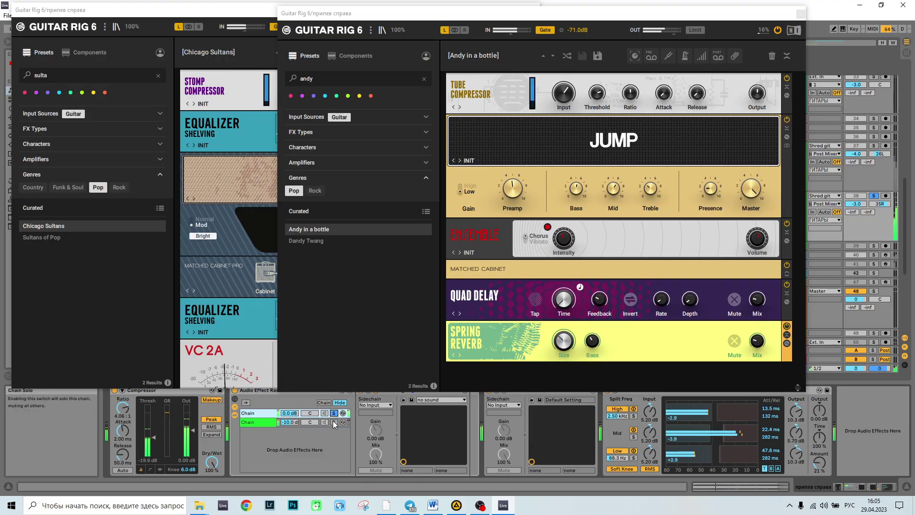
click(333, 420)
click(333, 421)
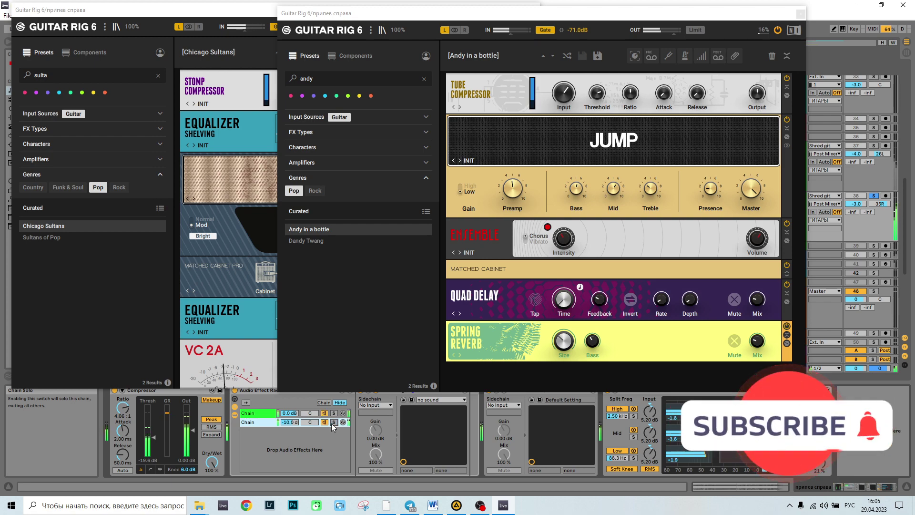
click(110, 10)
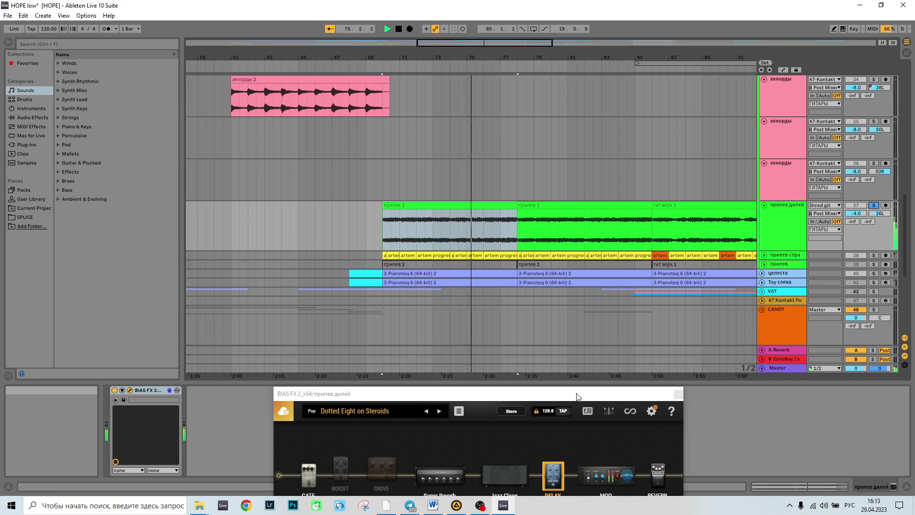
Inspect the Super Reverb amp and MOD chorus in BIAS FX 2 on the припев дилей track, and close the plug-in
drag(577, 396, 567, 95)
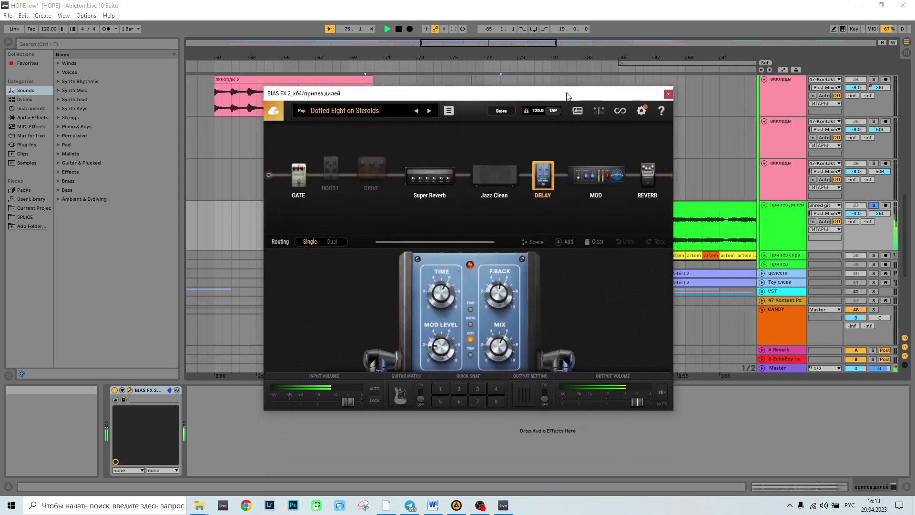
click(413, 185)
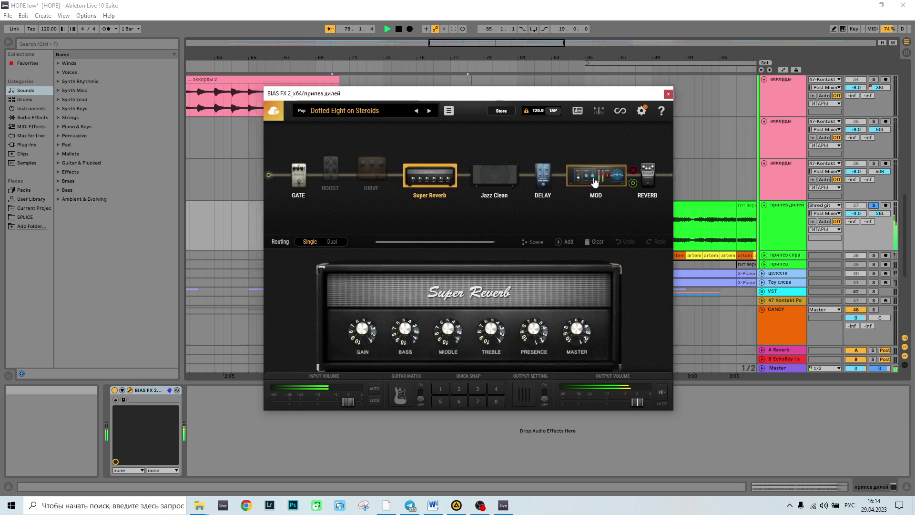
click(585, 219)
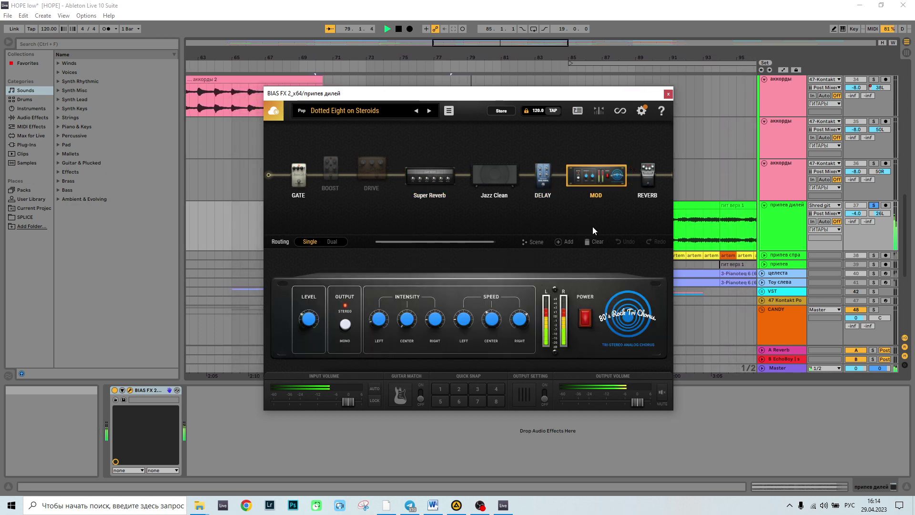
click(669, 94)
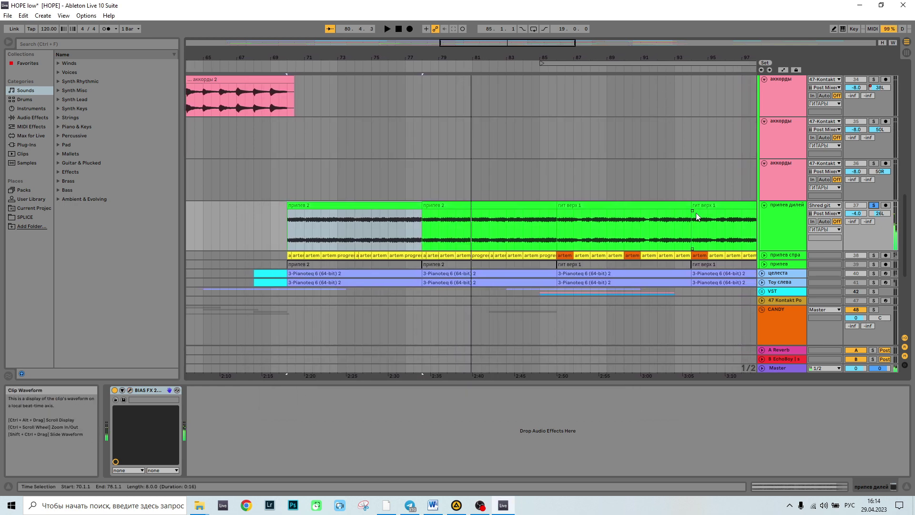
Unfold the целеста track, solo it, and start playback
click(795, 273)
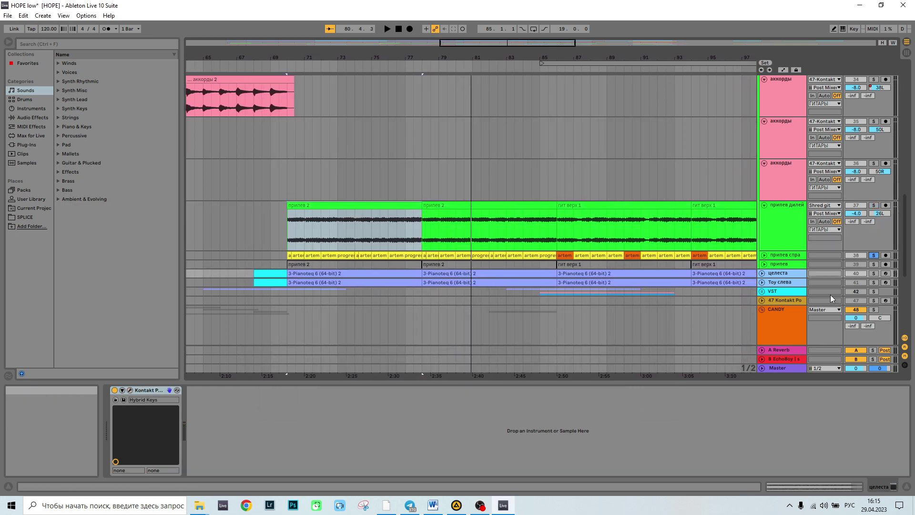
click(762, 274)
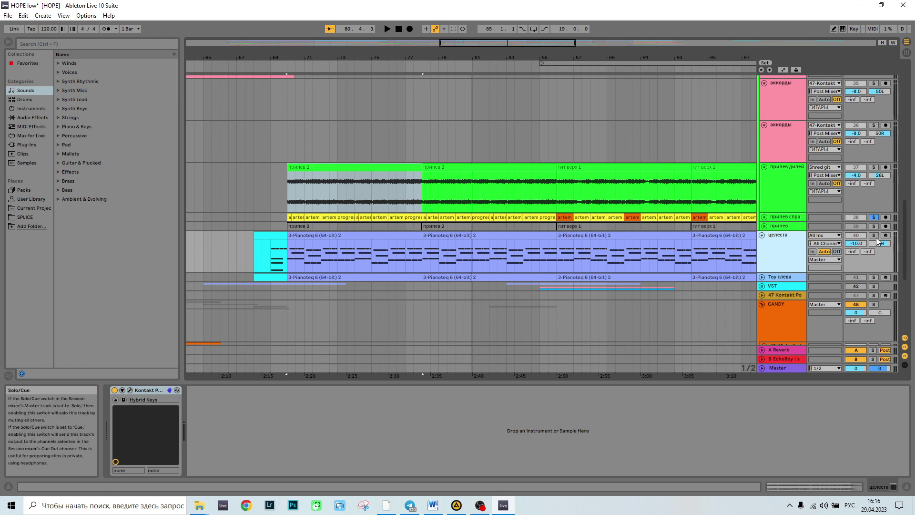
click(874, 235)
key(space)
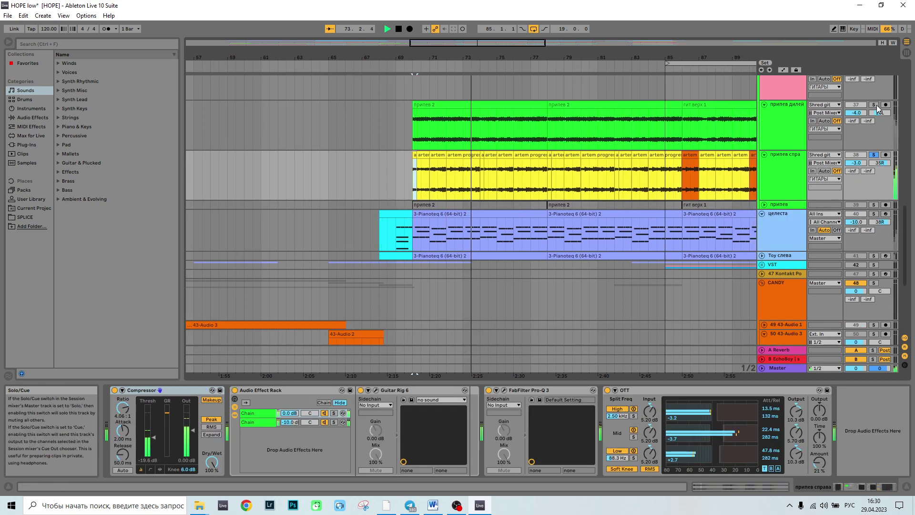
Add the припев дилей and целеста tracks one by one to the soloed припев справа guitar and listen to them together
ctrl+click(874, 104)
key(space)
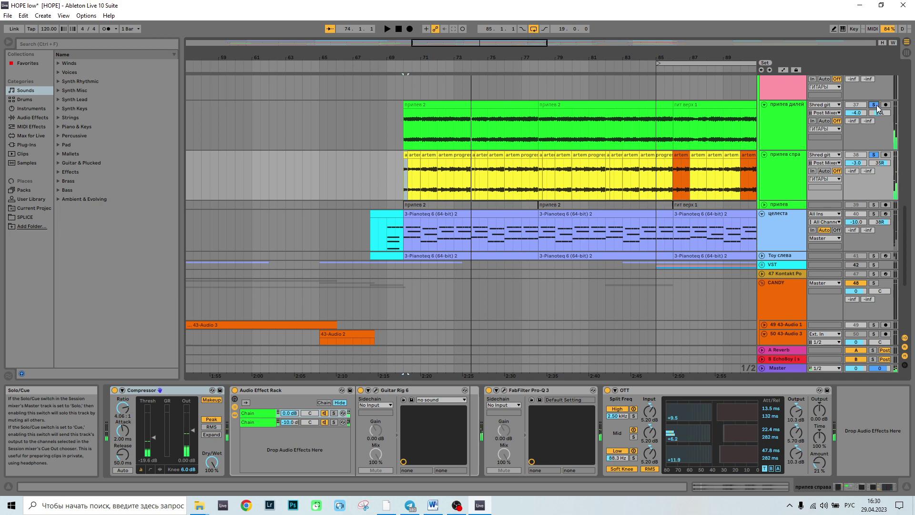
ctrl+click(875, 213)
key(space)
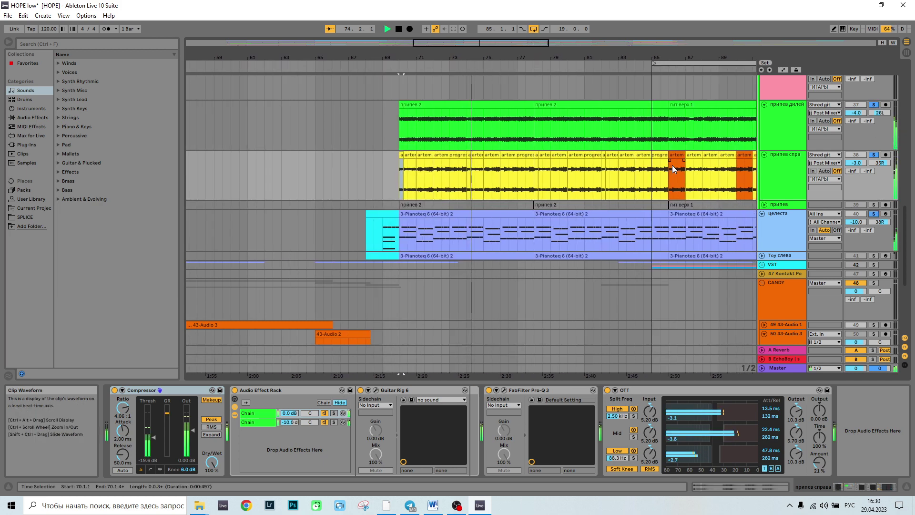
drag(881, 227, 881, 220)
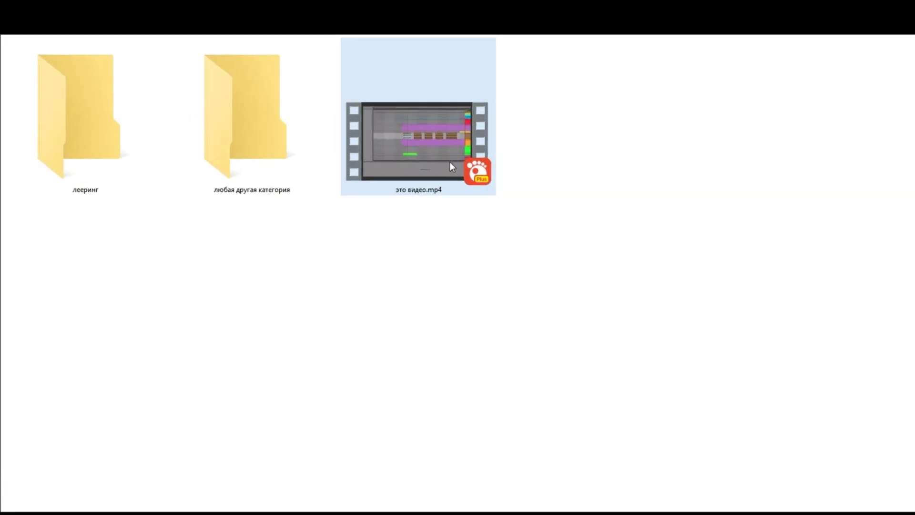
Move the file это видео.mp4 onto the лееринг folder in the file browser
drag(450, 162, 106, 160)
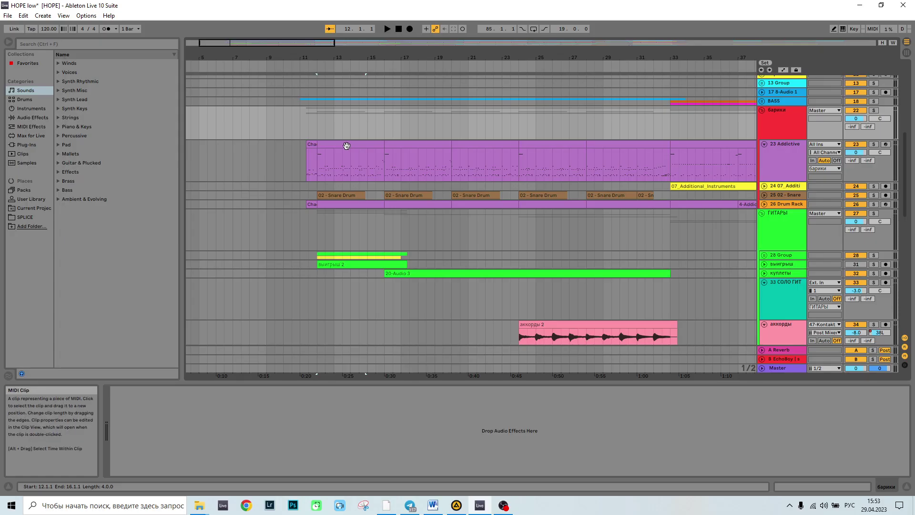
Select the 23 Addictive clip section from bar 12 to 16, solo the барики group, and play it
key(Down)
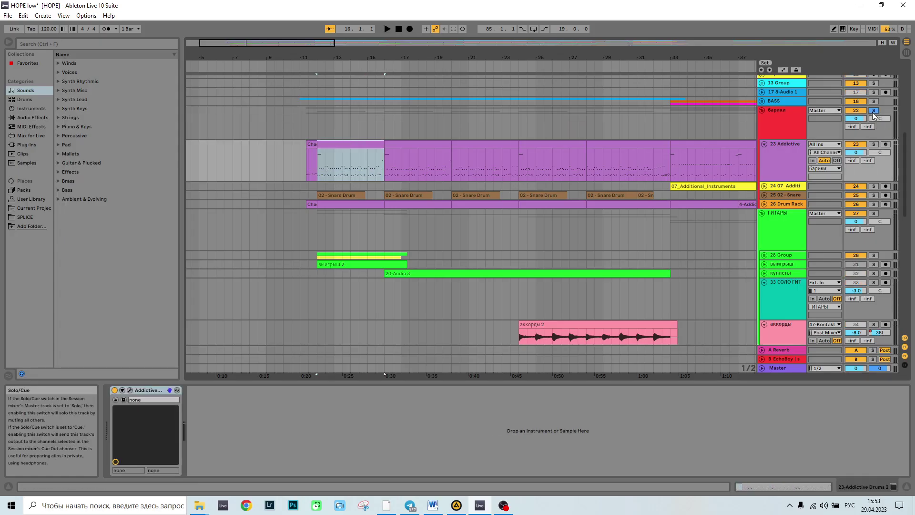
click(874, 111)
key(space)
key(plus)
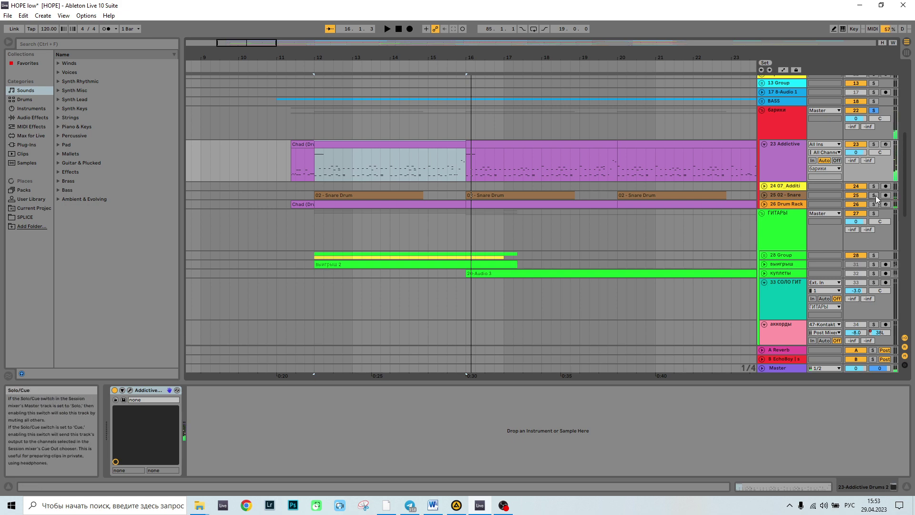
Unfold the 02 - Snare Drum and Drum Rack tracks, and audition the drum layers and the барики group in solo
click(764, 195)
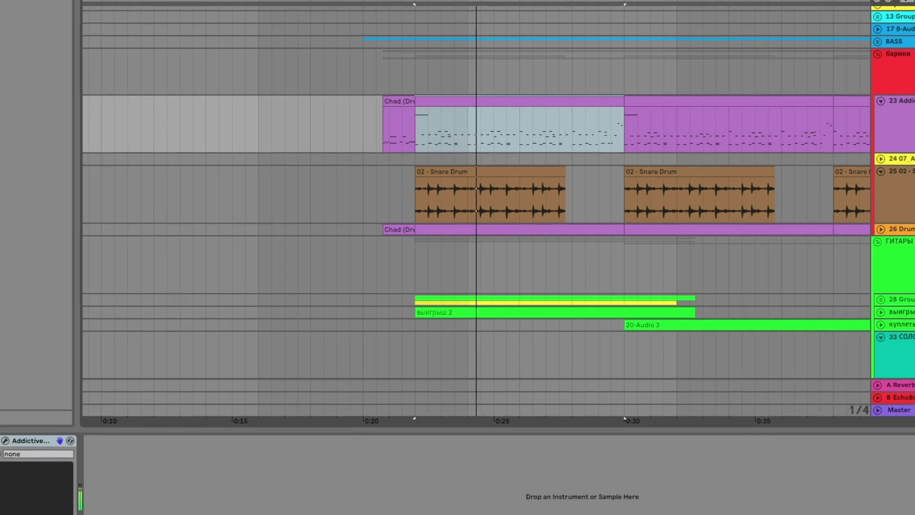
click(768, 205)
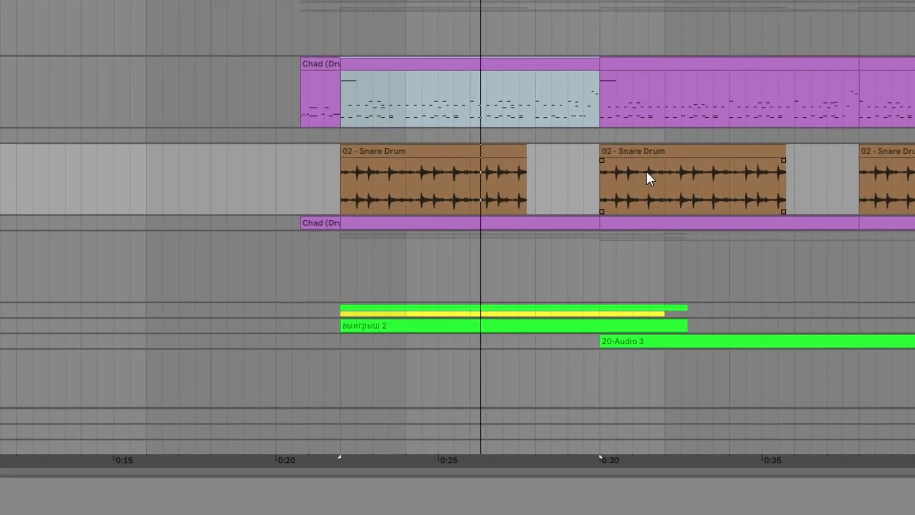
click(672, 190)
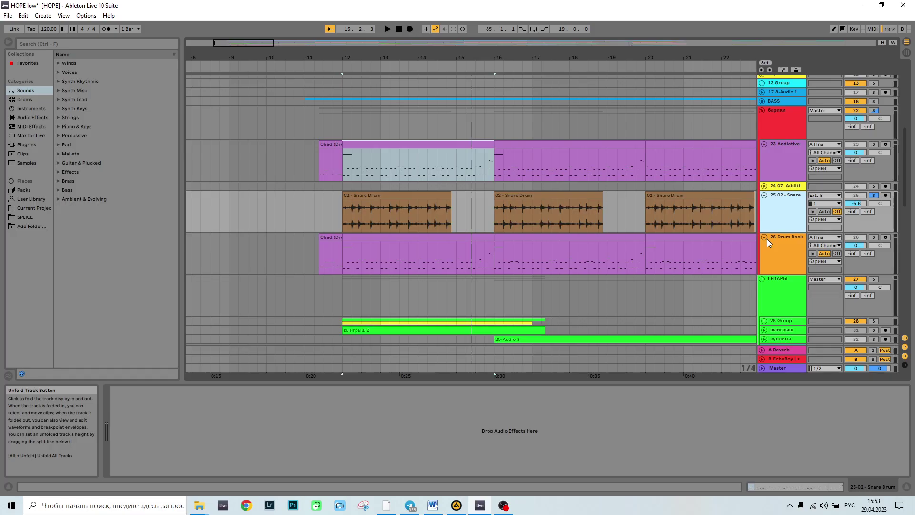
click(873, 237)
key(space)
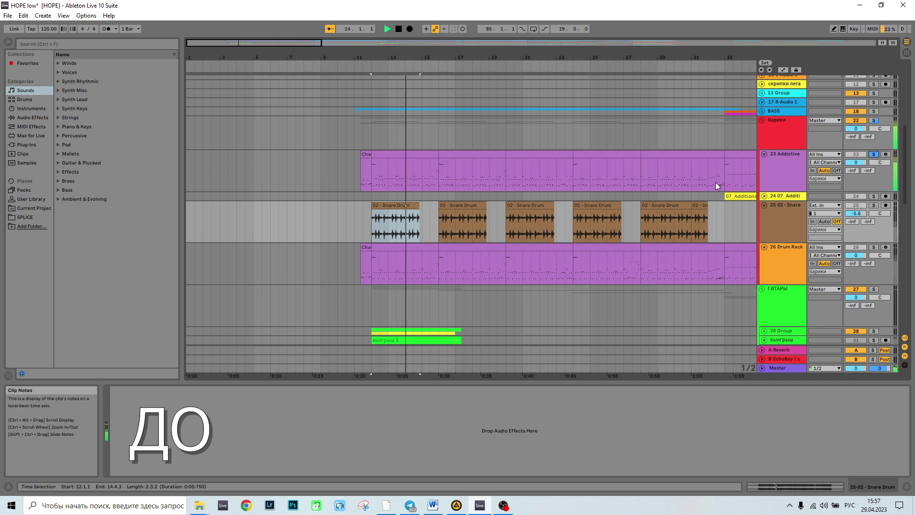
click(876, 120)
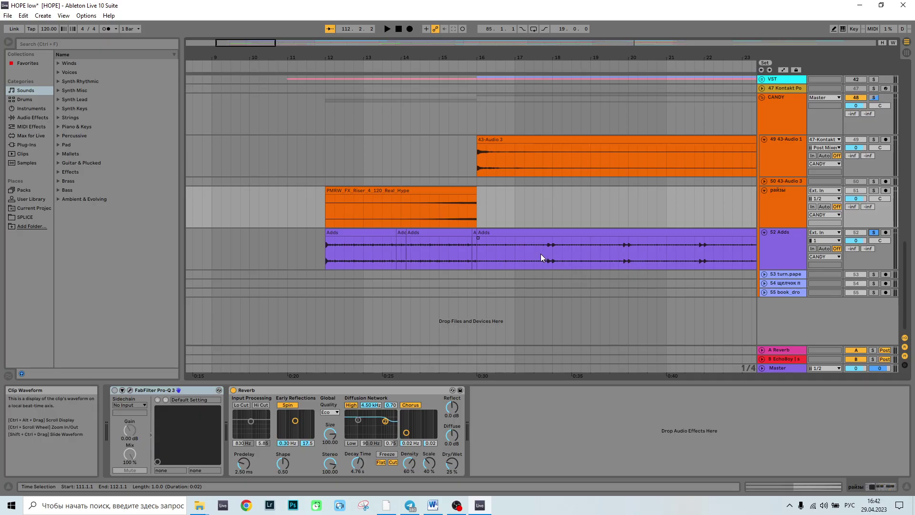
Play the soloed 52 Adds track from position 17.4.1
click(543, 254)
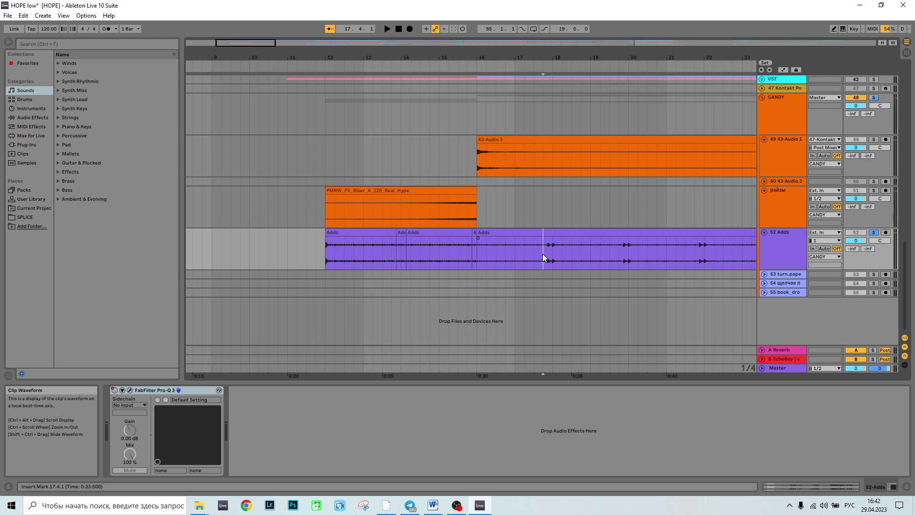
key(space)
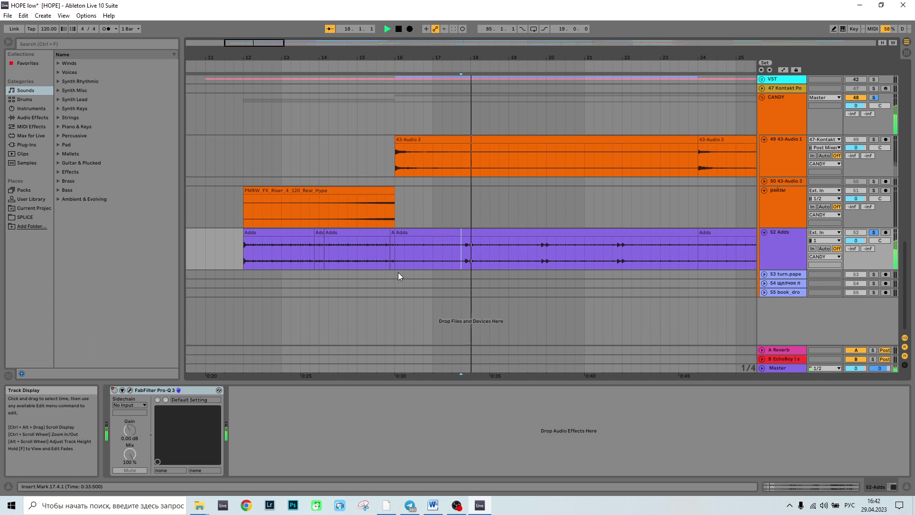
key(minus)
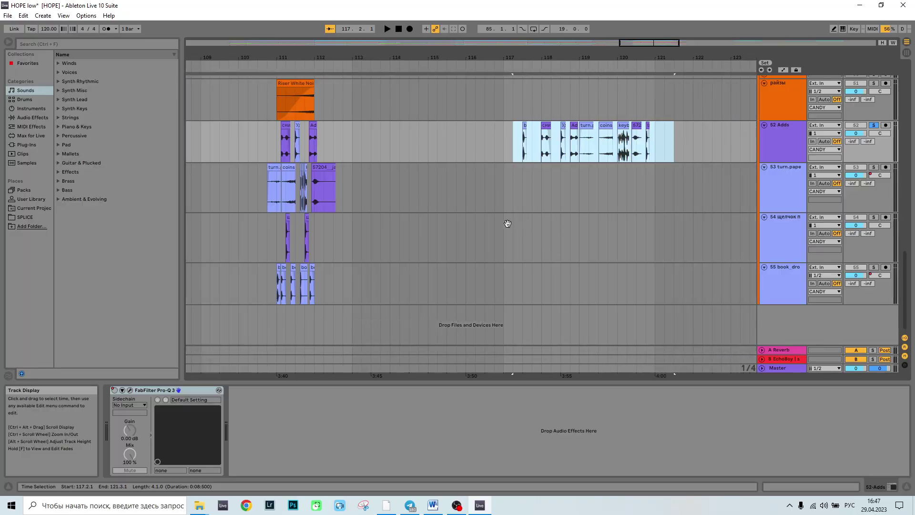
Play the row of separate sound-effect clips on the 52 Adds track from position 117.1.4, and stop playback
scroll(467, 153, right, 3)
click(451, 141)
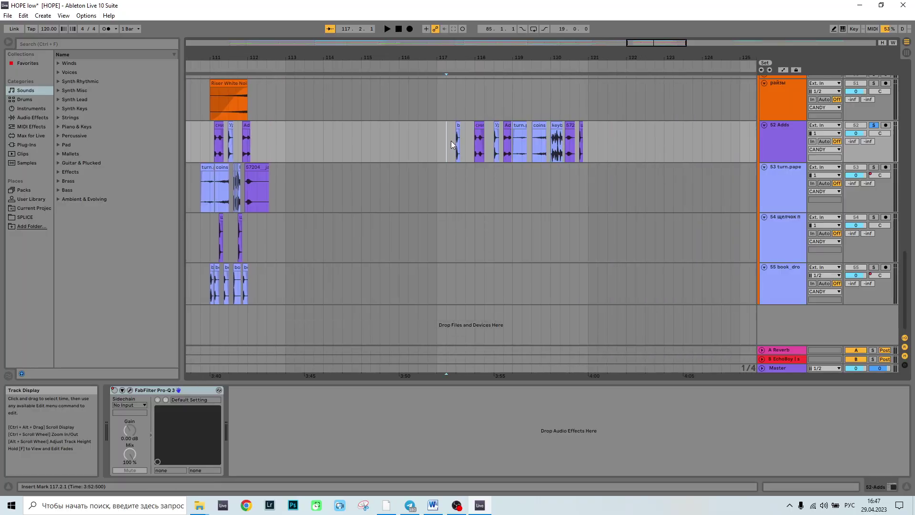
ctrl+scroll(553, 173, up, 5)
click(356, 139)
key(space)
ctrl+scroll(503, 209, down, 3)
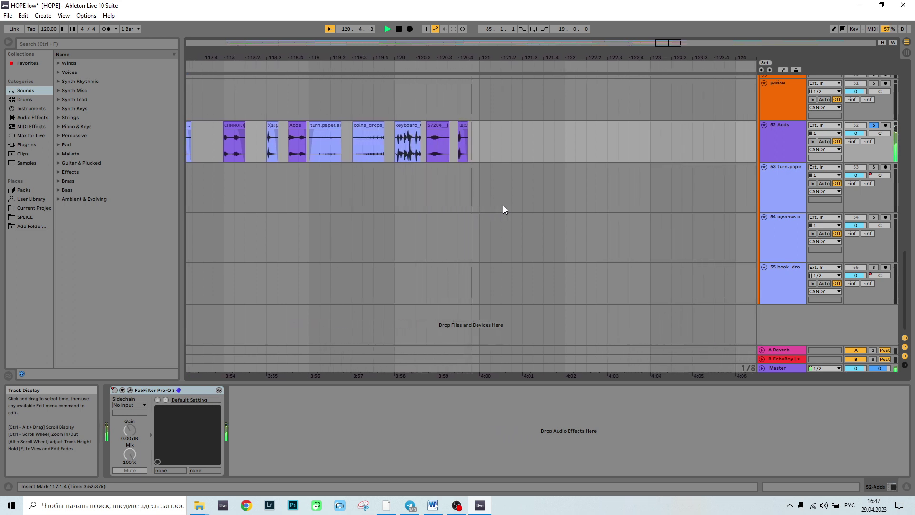
key(space)
Solo the turn.paper, щелчок and book_drop tracks together with Adds, and play the layered effects from position 110.4.1
click(303, 145)
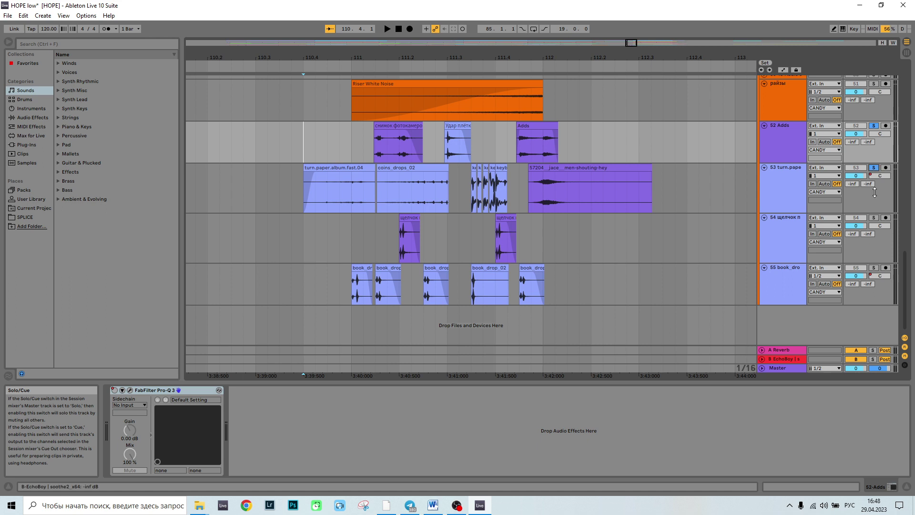
click(873, 218)
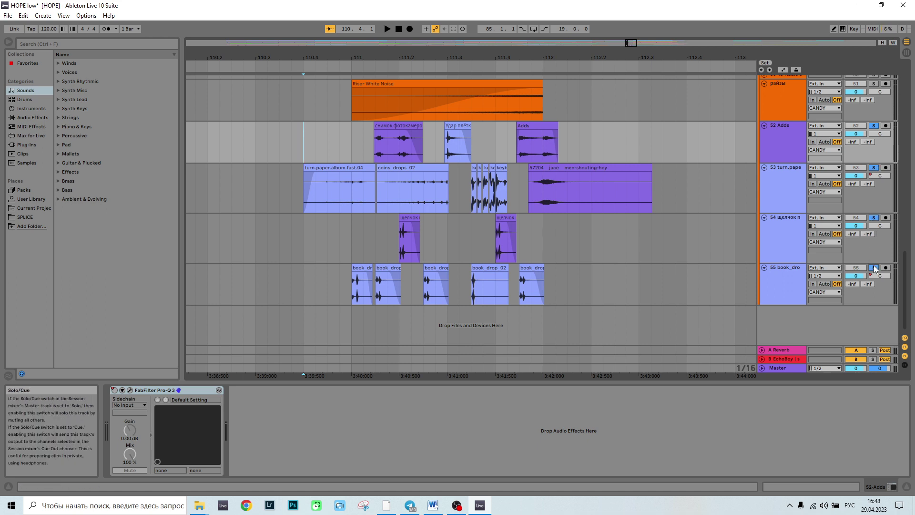
key(space)
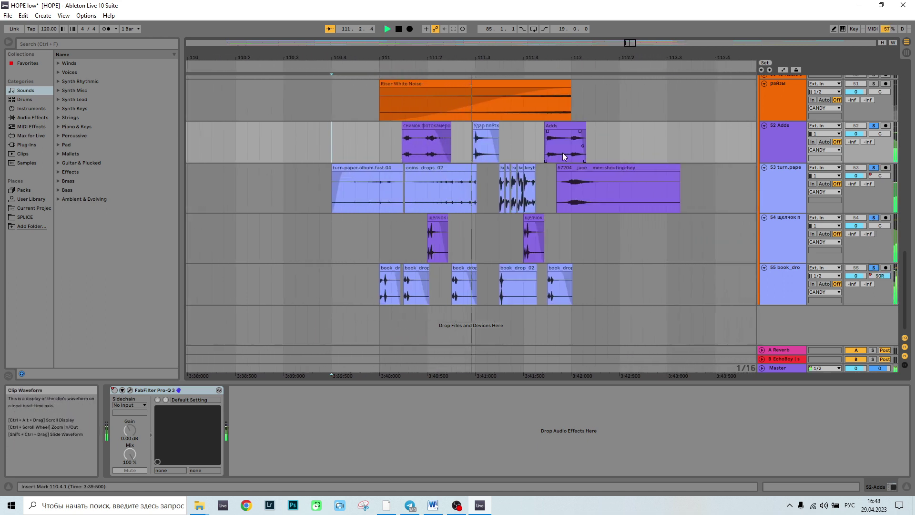
key(space)
Play the layered effects together with the soloed райзы track's Riser White Noise clip from position 110.4.1
scroll(596, 191, up, 10)
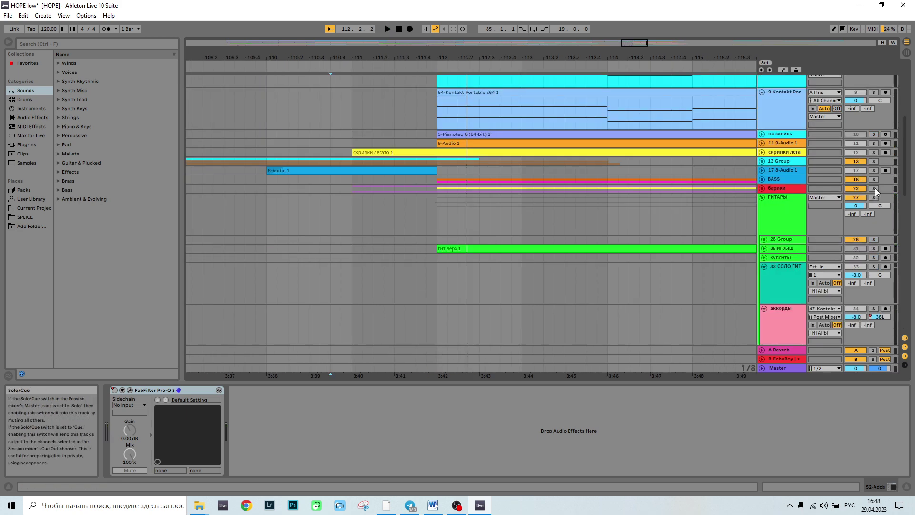
scroll(628, 215, down, 12)
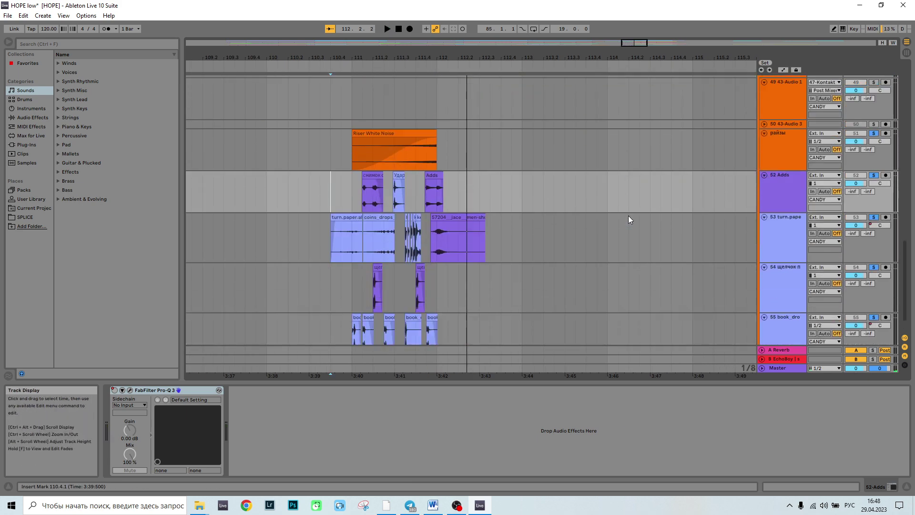
scroll(501, 219, up, 3)
key(space)
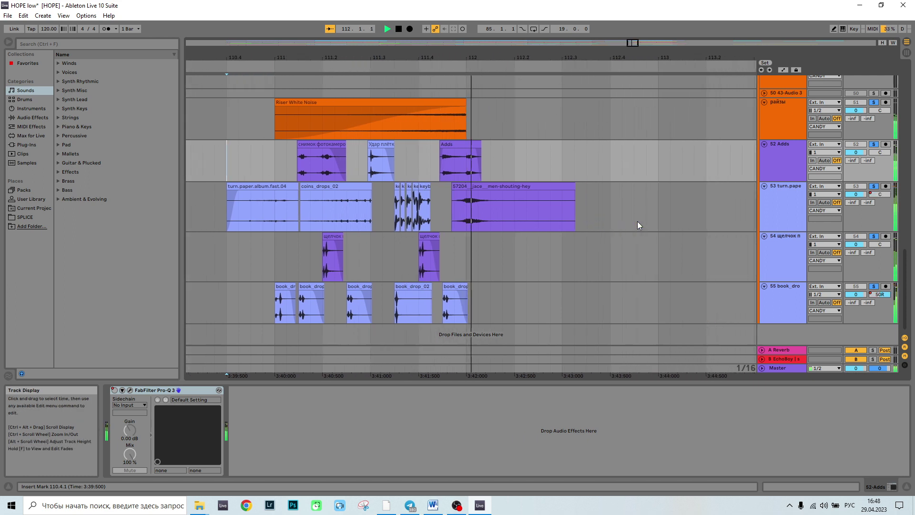
key(space)
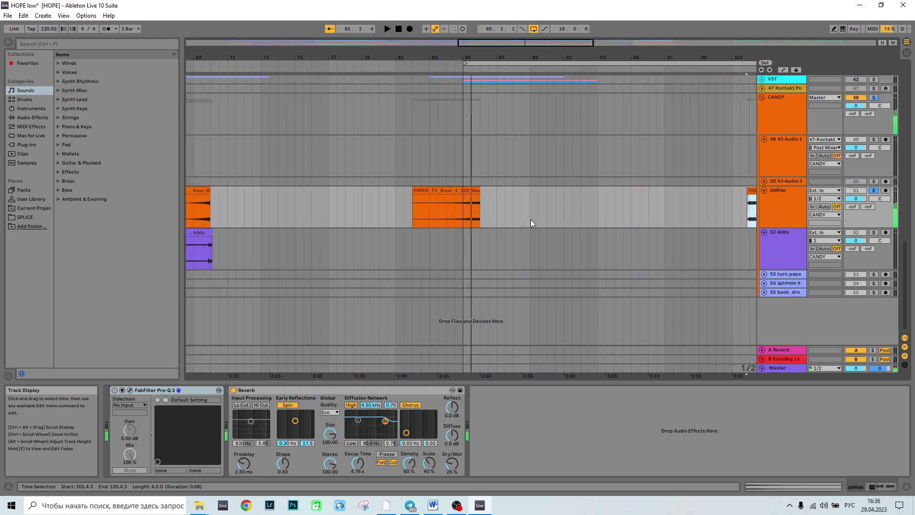
Play the soloed райзы track's Real_Hype effect clip from position 101.4.3
key(minus)
key(minus)
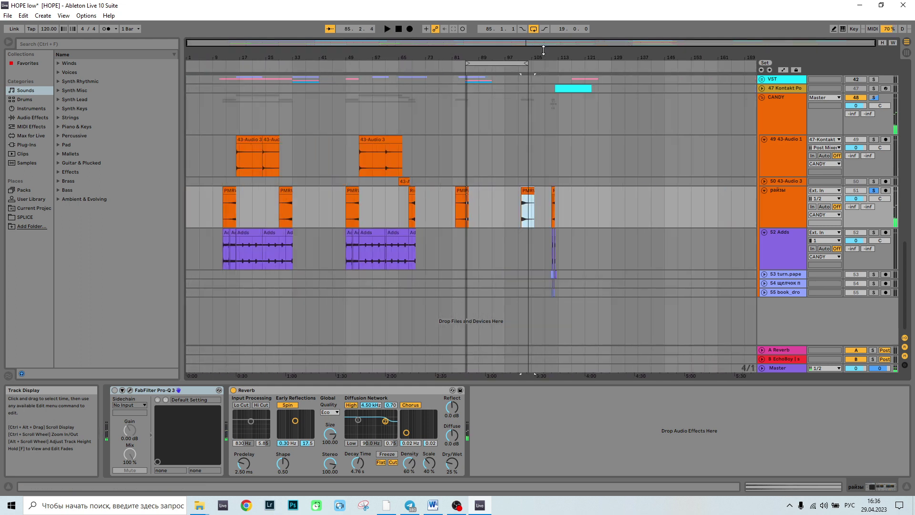
key(space)
key(z)
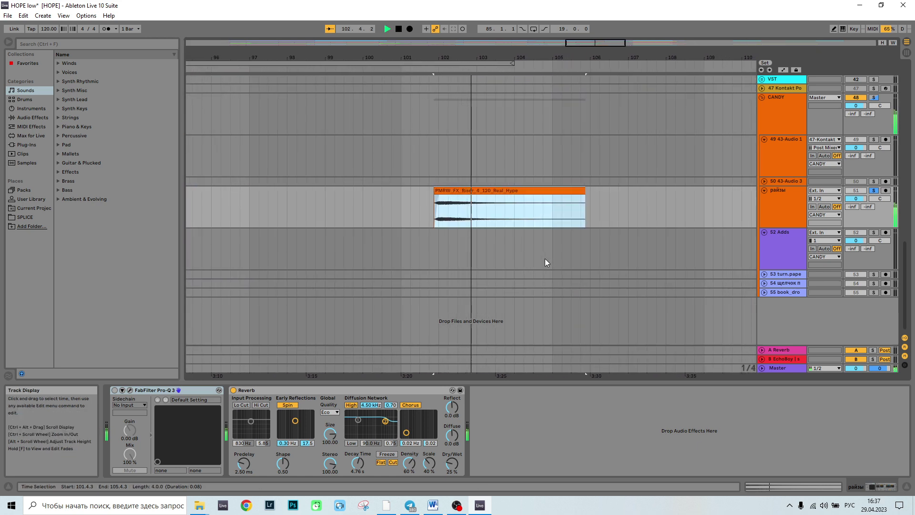
key(minus)
click(465, 212)
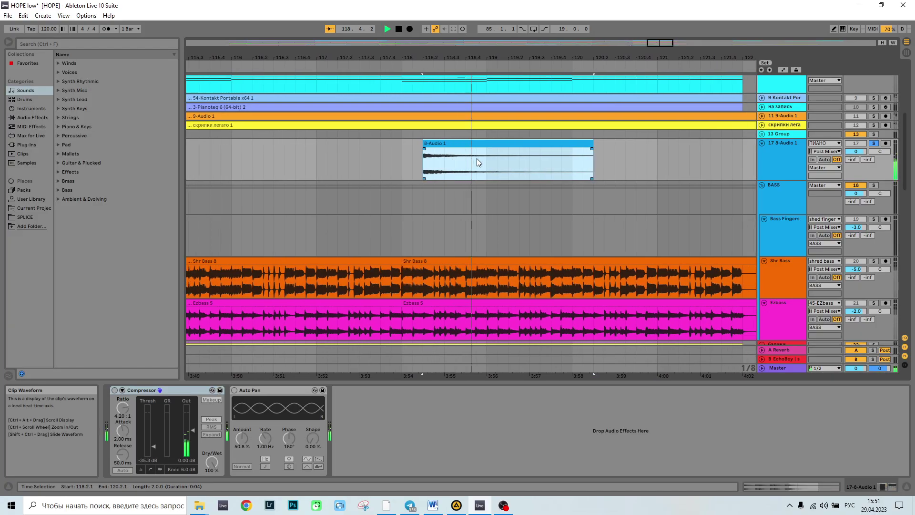
Reverse the 8-Audio 1 clip on track 17, move its start to position 118.1.1, and play it back
right_click(477, 159)
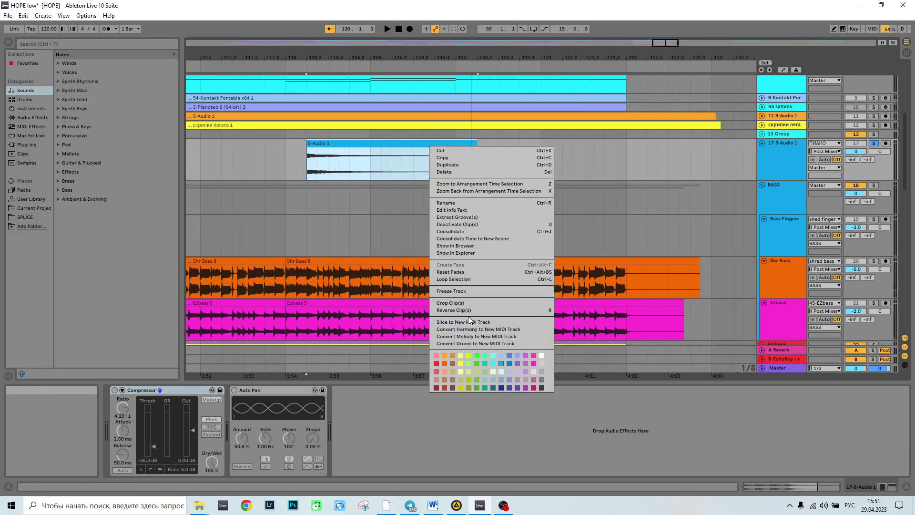
click(416, 167)
key(space)
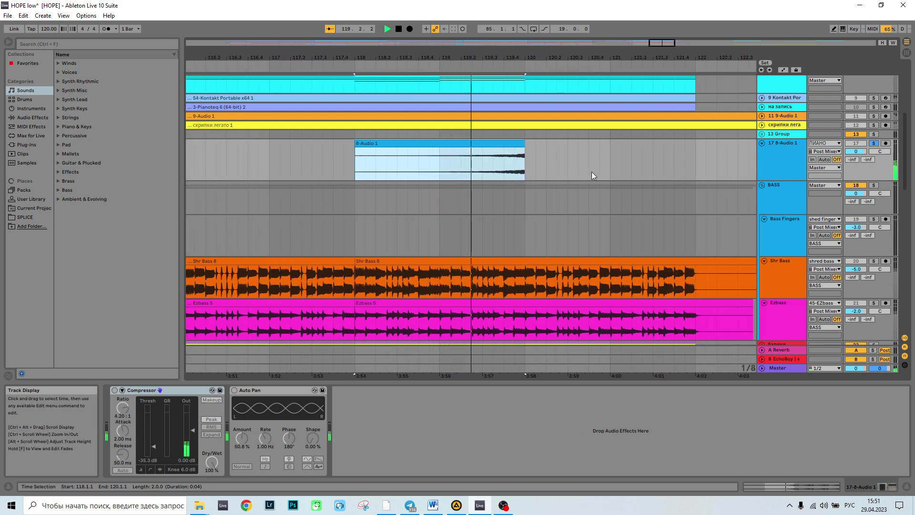
key(space)
Add a short fade-out to the reversed 8-Audio 1 clip and activate the track's Compressor and Auto Pan for playback
click(460, 151)
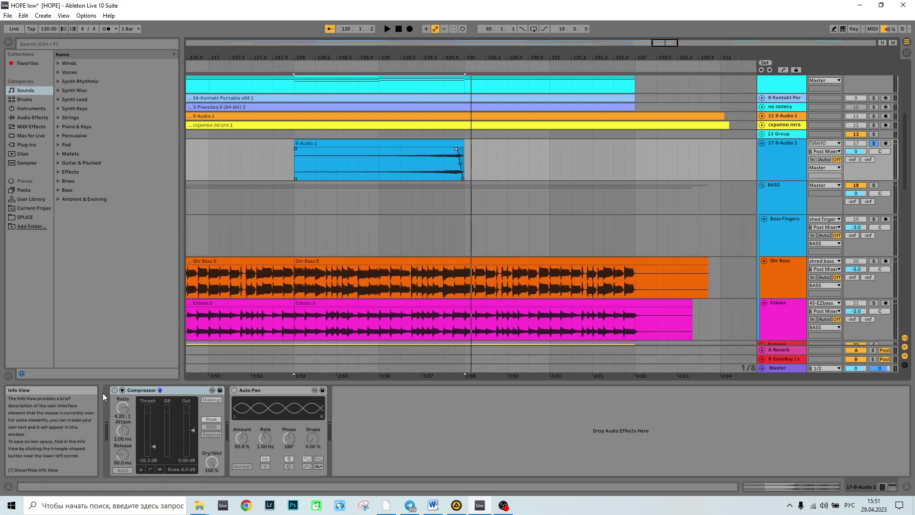
click(115, 390)
click(235, 390)
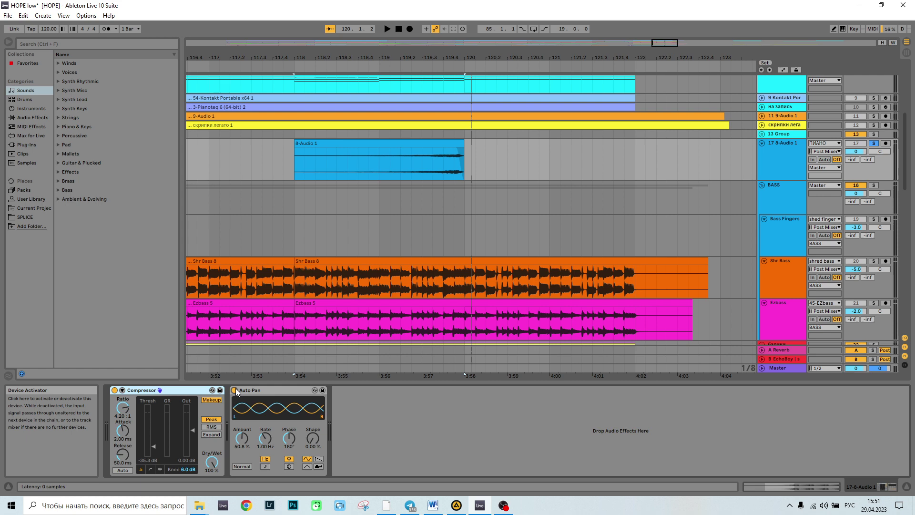
key(space)
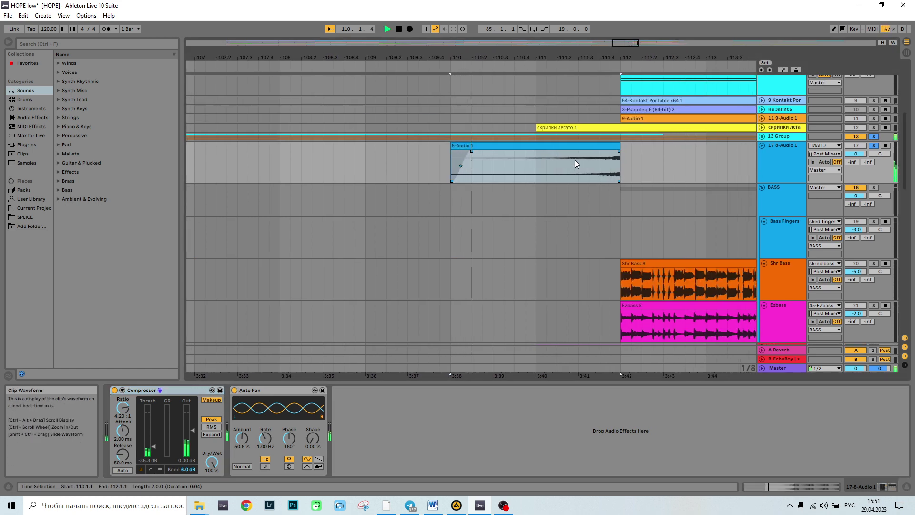